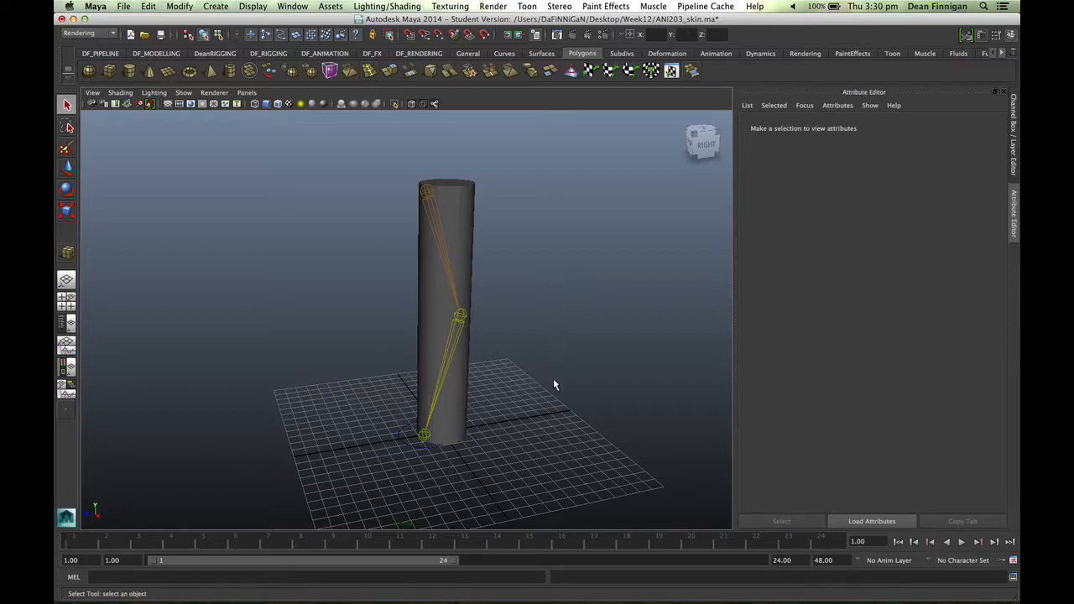
- Inspect the rig's arm control, shoulder joint, cylinder mesh and IK handle, displaying their channels in place of the attribute settings
click(401, 440)
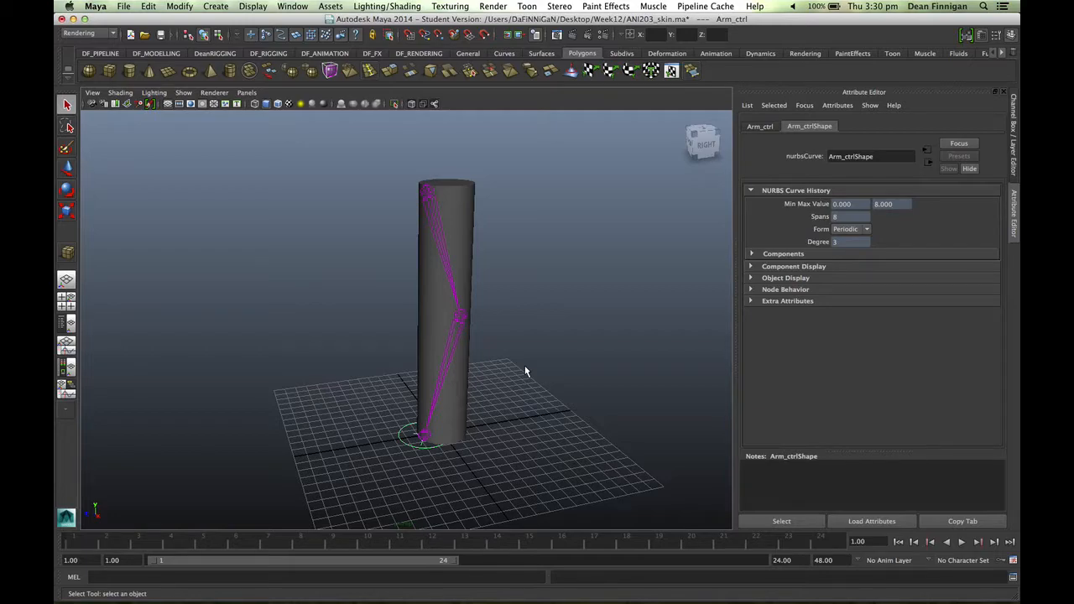
key(ctrl+a)
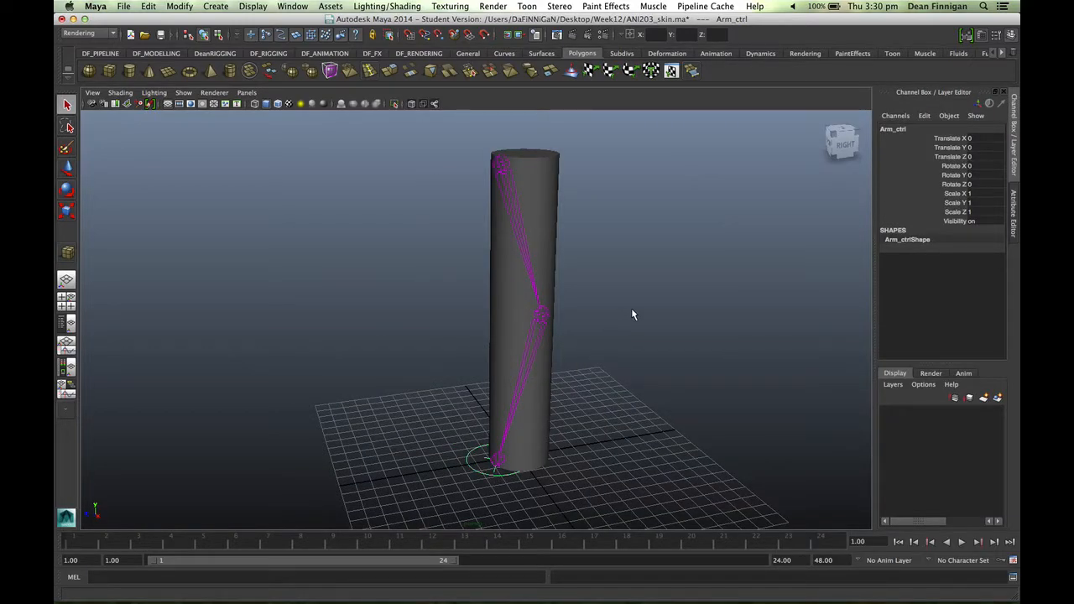
click(514, 191)
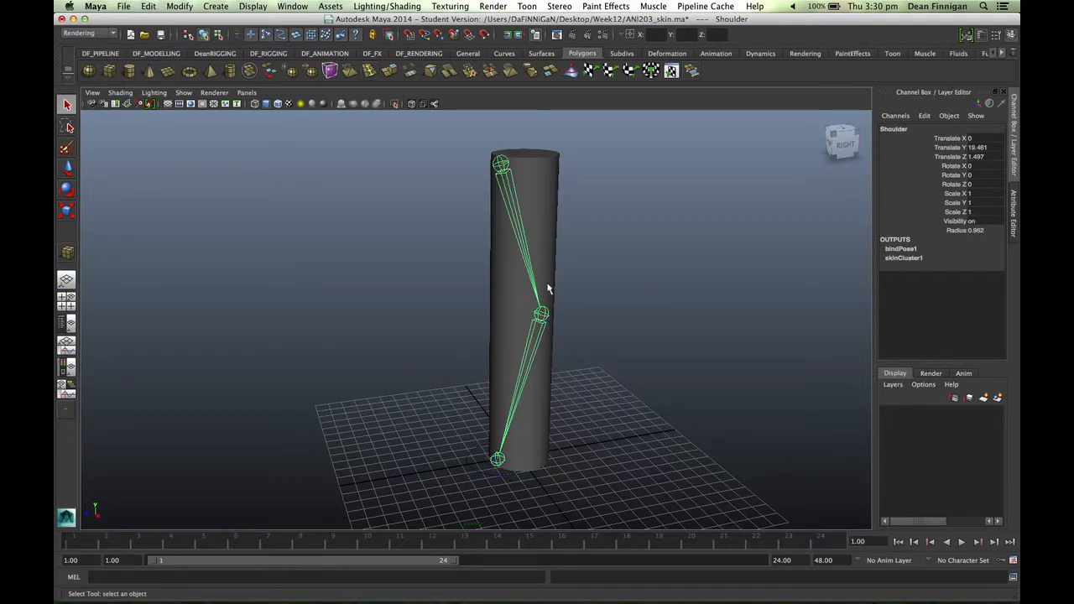
click(547, 201)
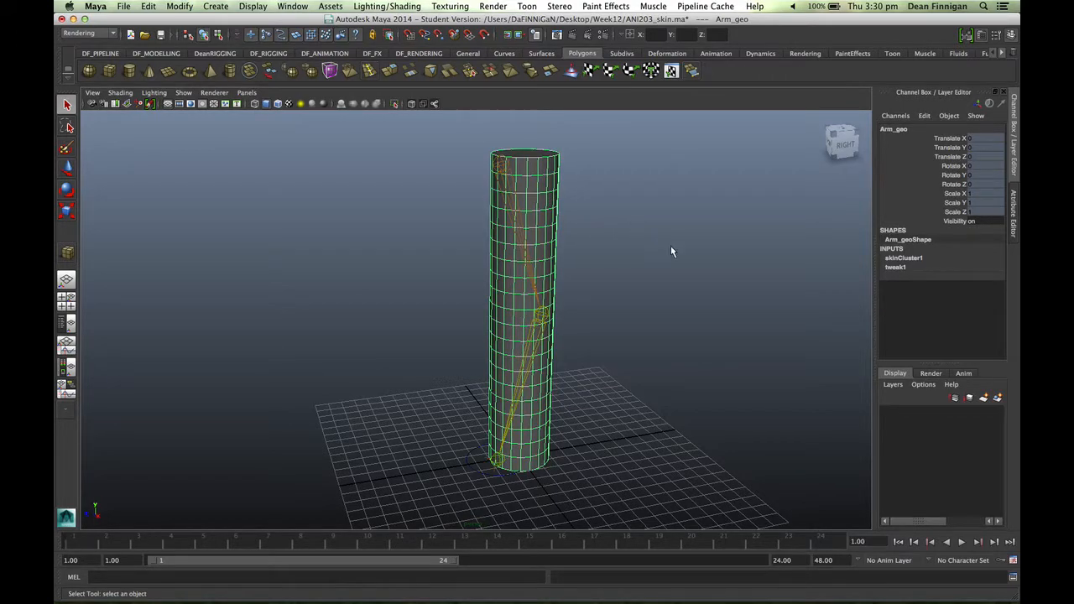
mouse_move(635, 314)
alt+mouse_down()
mouse_move(622, 295)
mouse_move(694, 294)
mouse_move(669, 319)
mouse_move(638, 297)
alt+mouse_up()
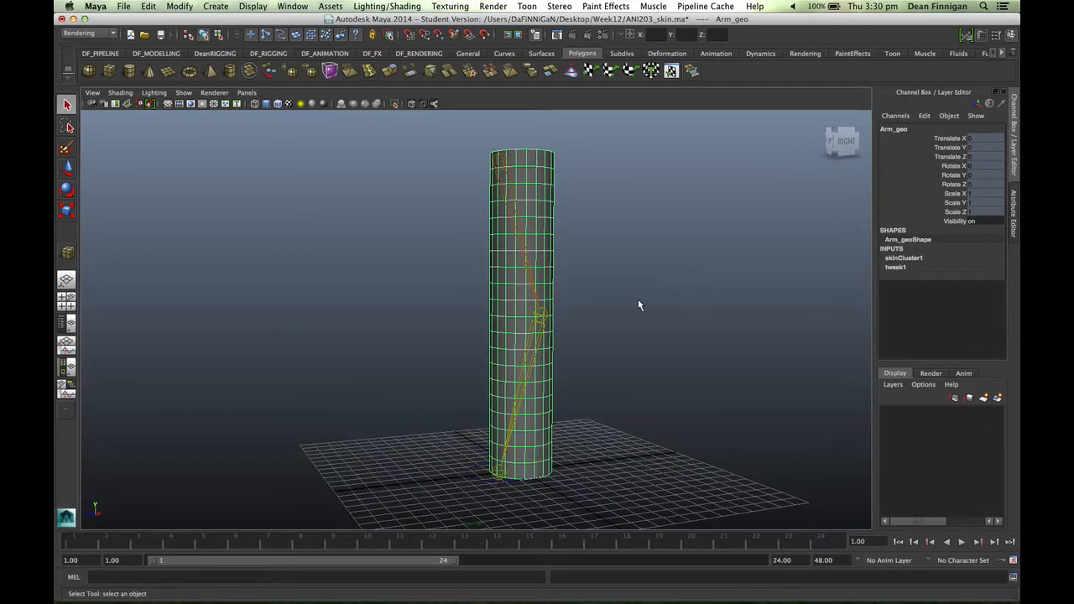
alt+drag(599, 434, 592, 422)
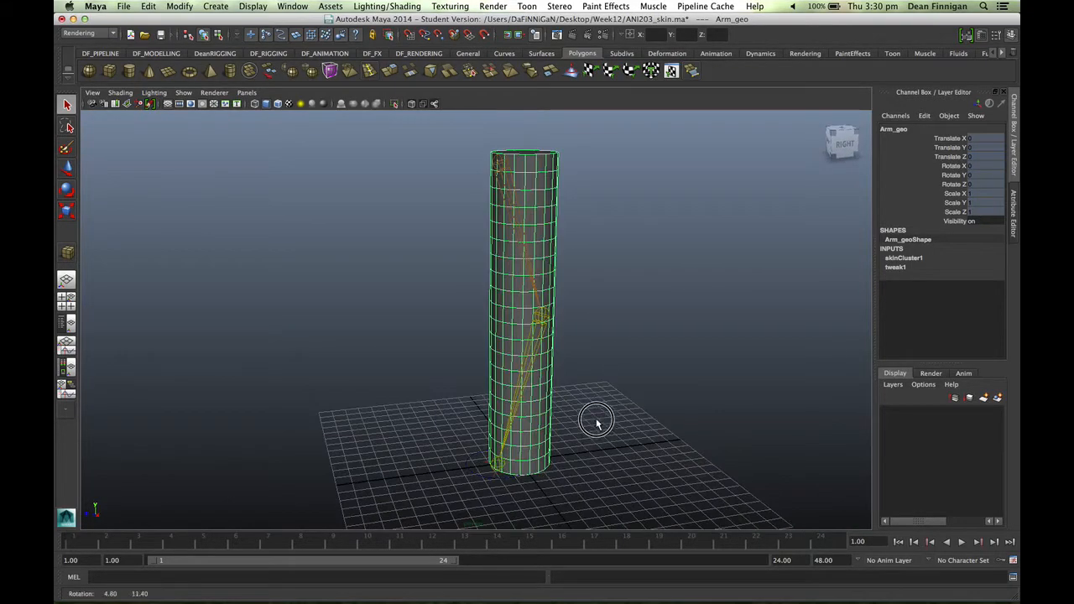
click(472, 469)
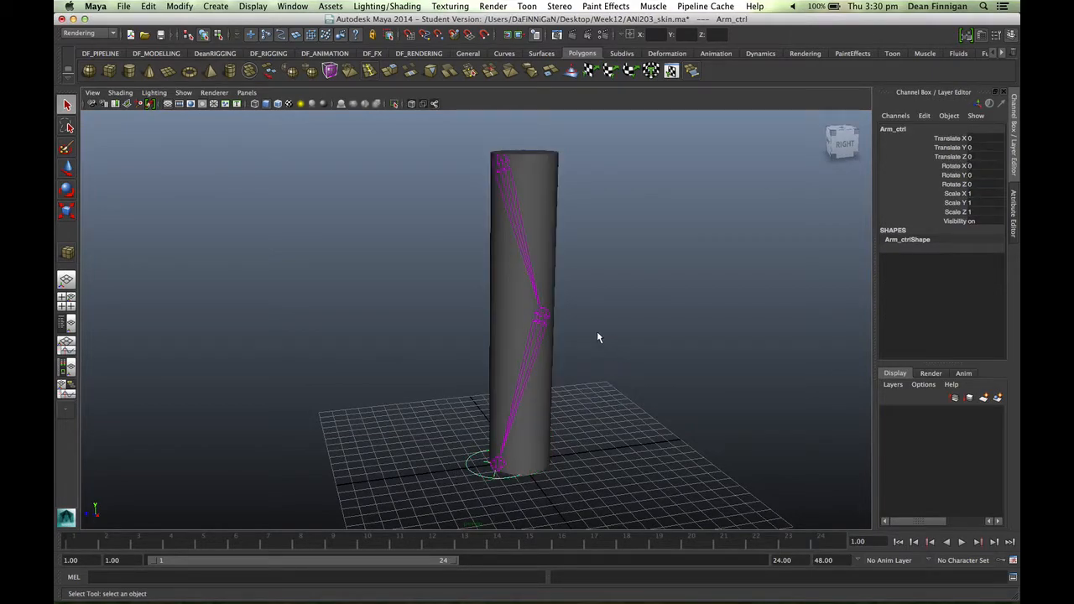
click(503, 171)
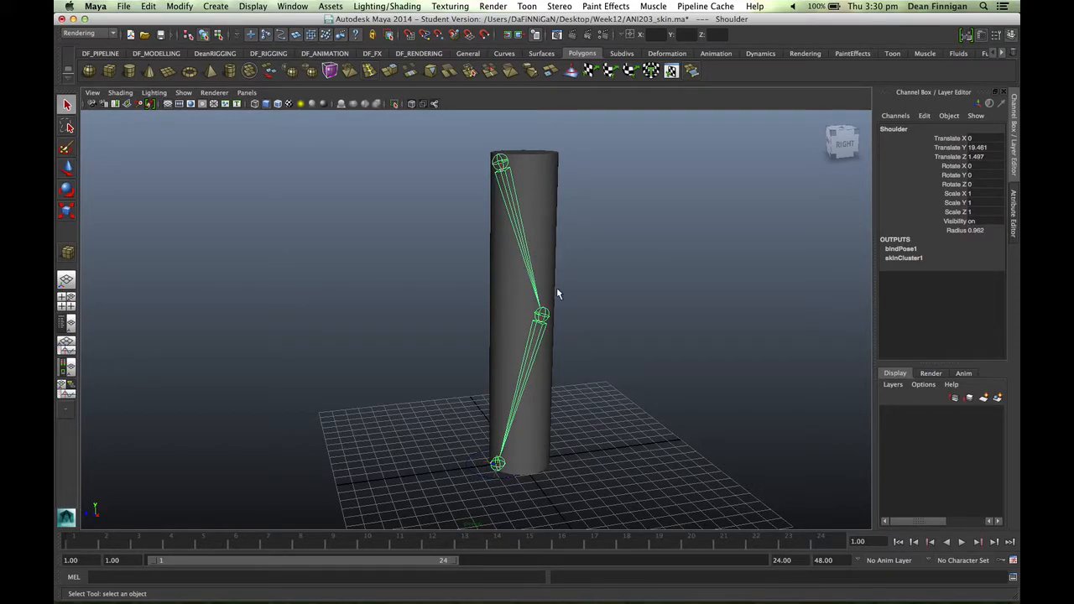
click(487, 464)
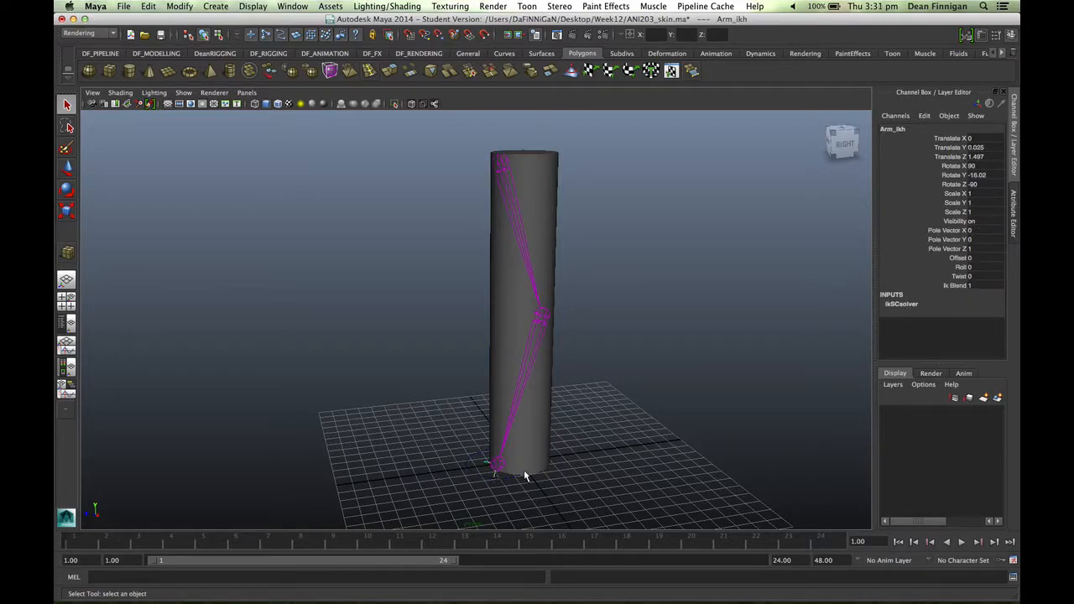
click(470, 477)
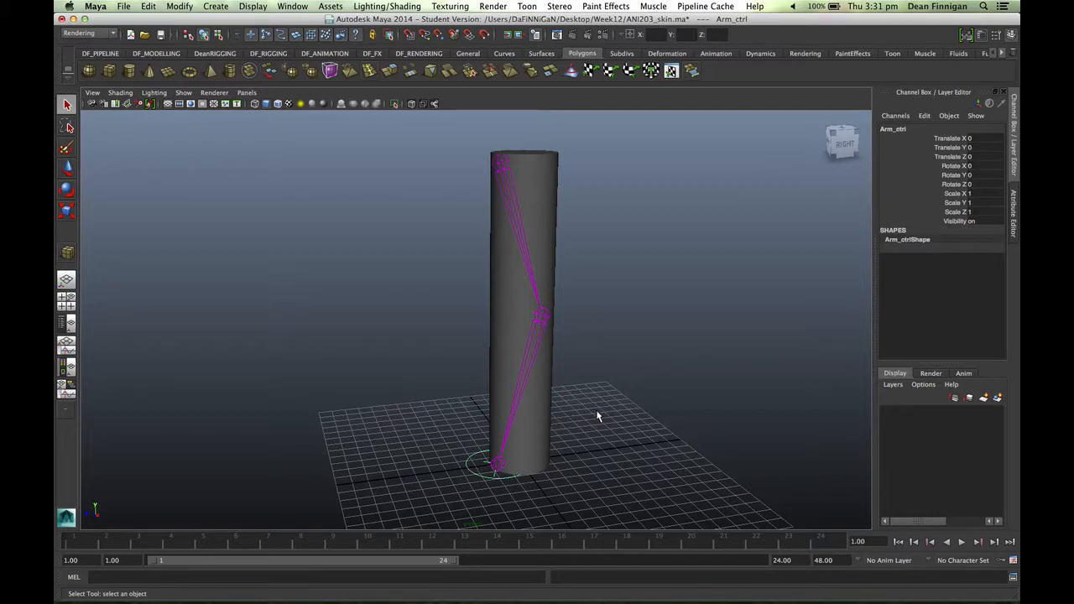
mouse_move(589, 383)
alt+mouse_down()
mouse_move(597, 353)
mouse_move(585, 370)
alt+mouse_up()
- Open the Outliner and enlarge it beside the arm so the scene hierarchy and model can be viewed together
key(shift+o)
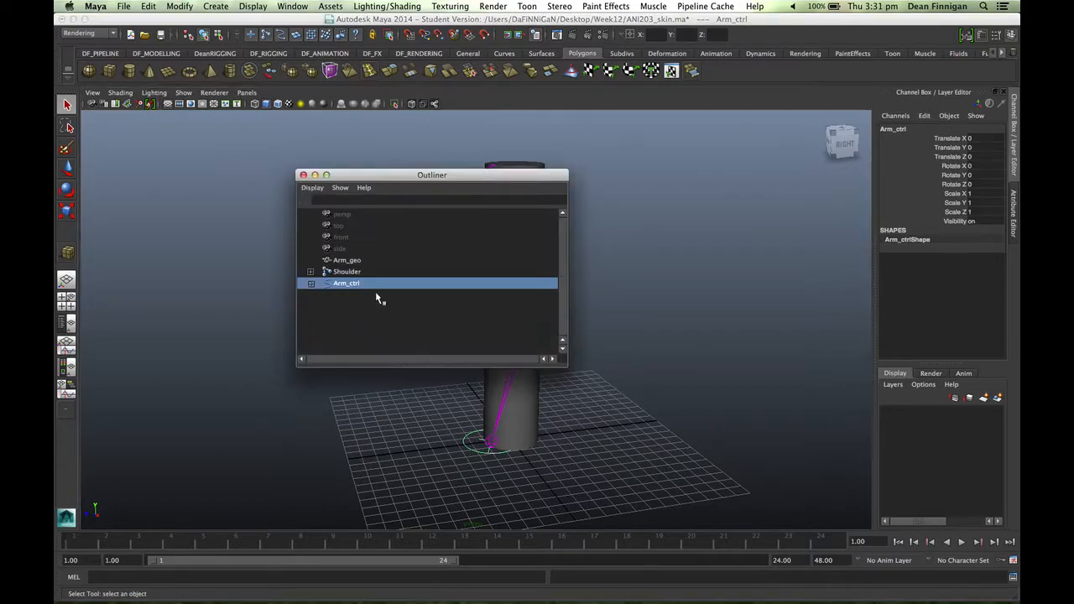
drag(407, 175, 239, 138)
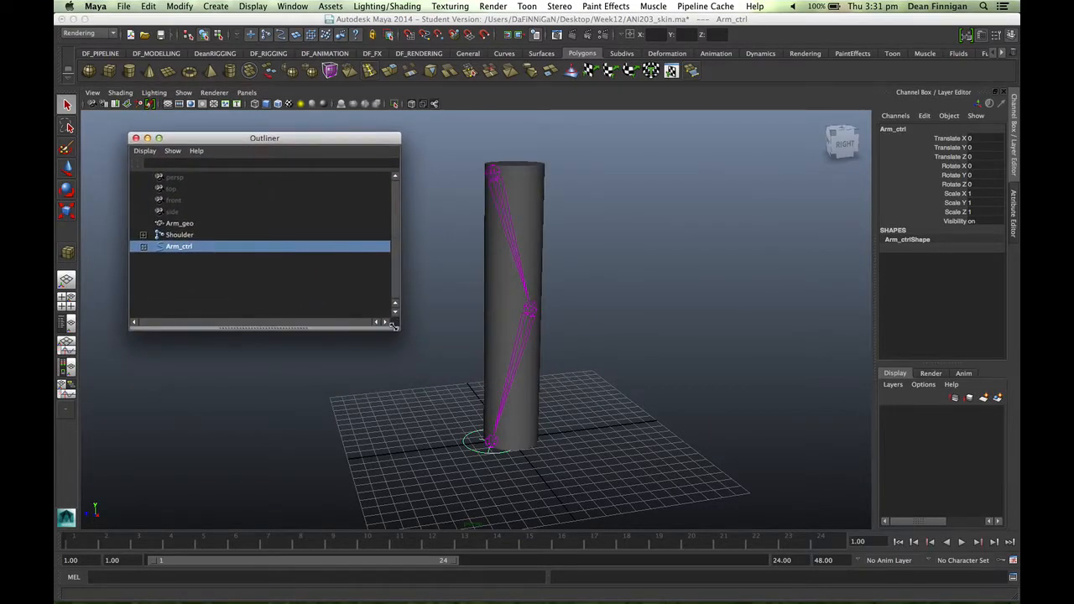
drag(397, 327, 404, 433)
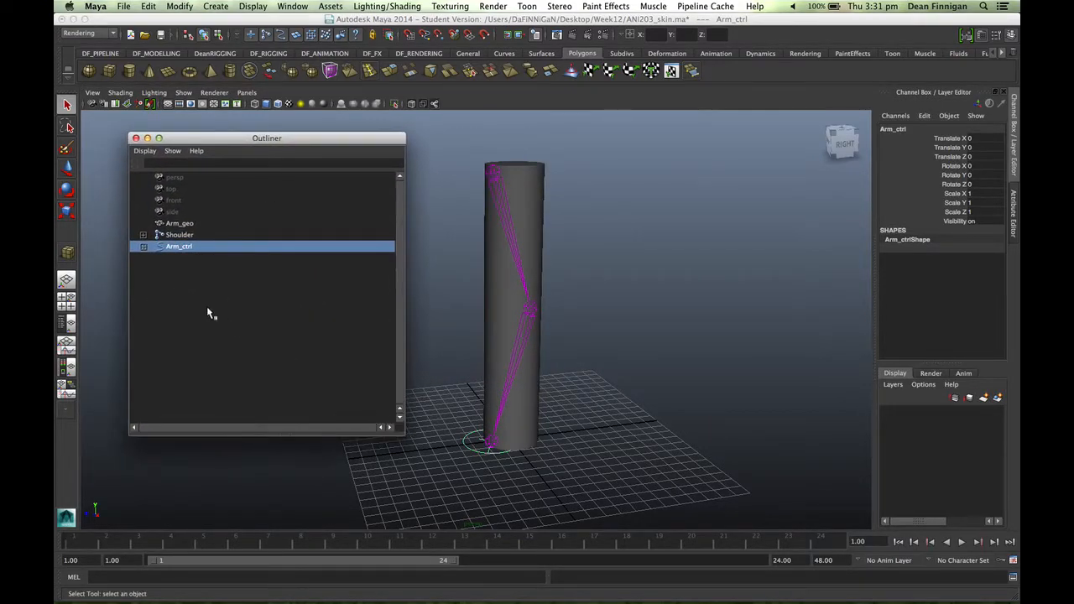
- Expand the Shoulder hierarchy in the Outliner and inspect the Shoulder, Elbow and Hand joints one by one
click(143, 235)
click(156, 246)
click(188, 237)
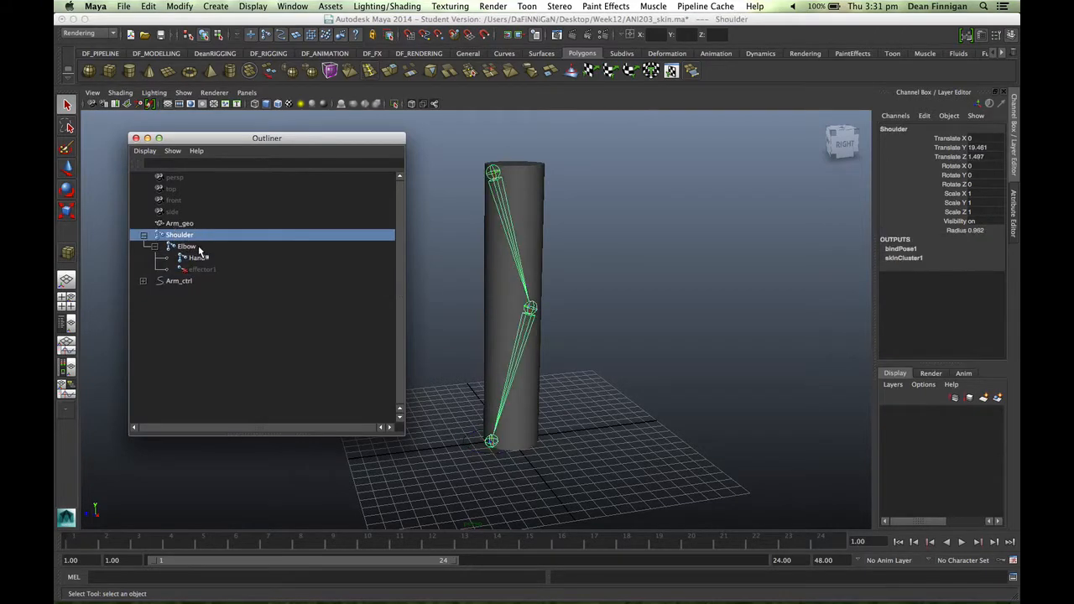
click(196, 248)
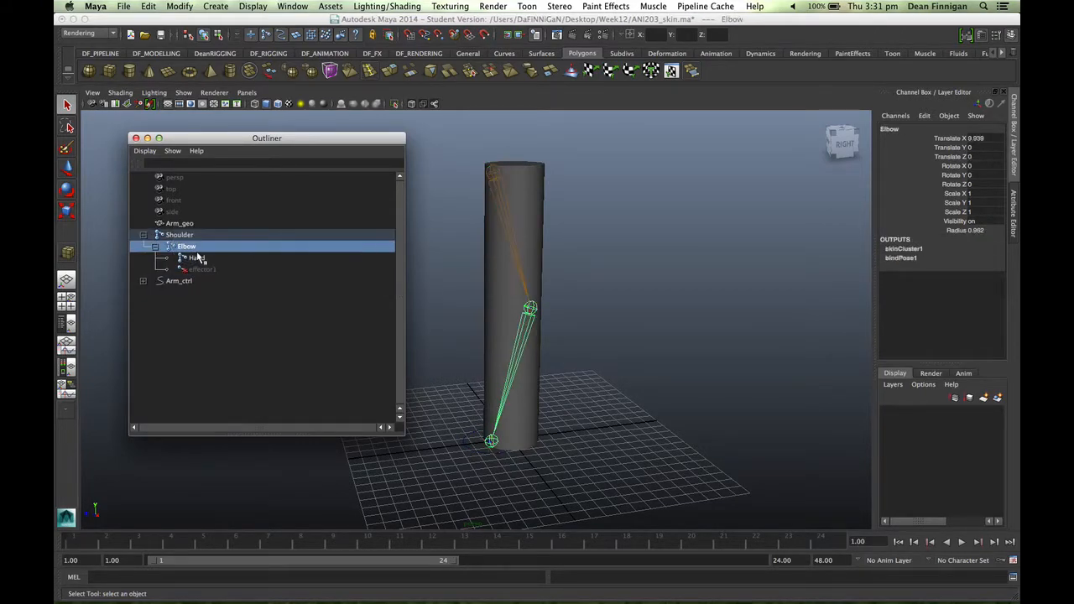
click(198, 258)
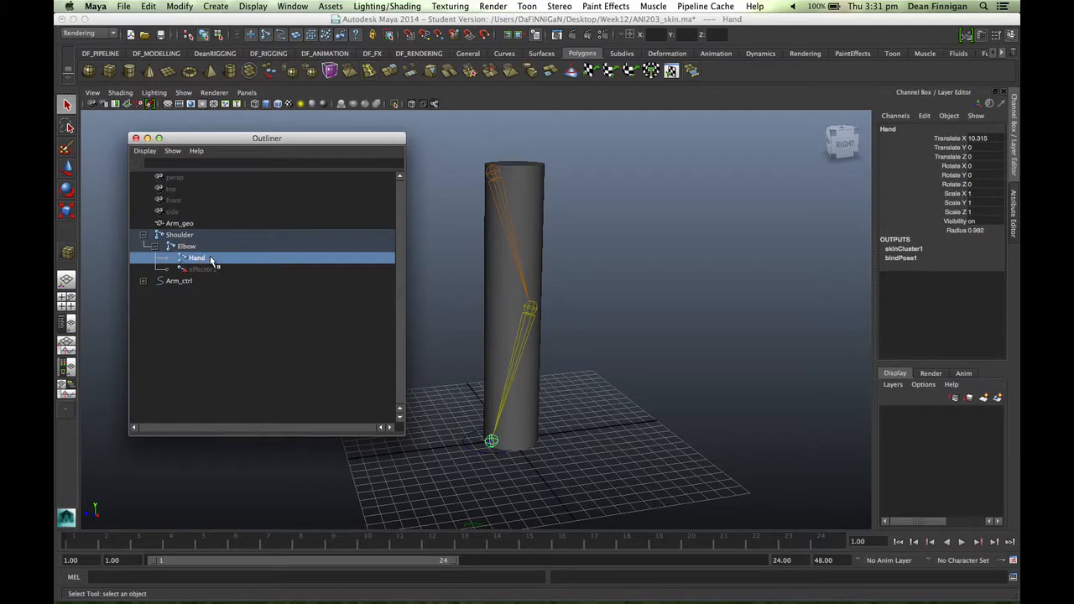
- Expand Arm_ctrl in the Outliner and inspect the control, its Arm_ikh handle and the Arm_geo mesh
click(143, 281)
click(176, 282)
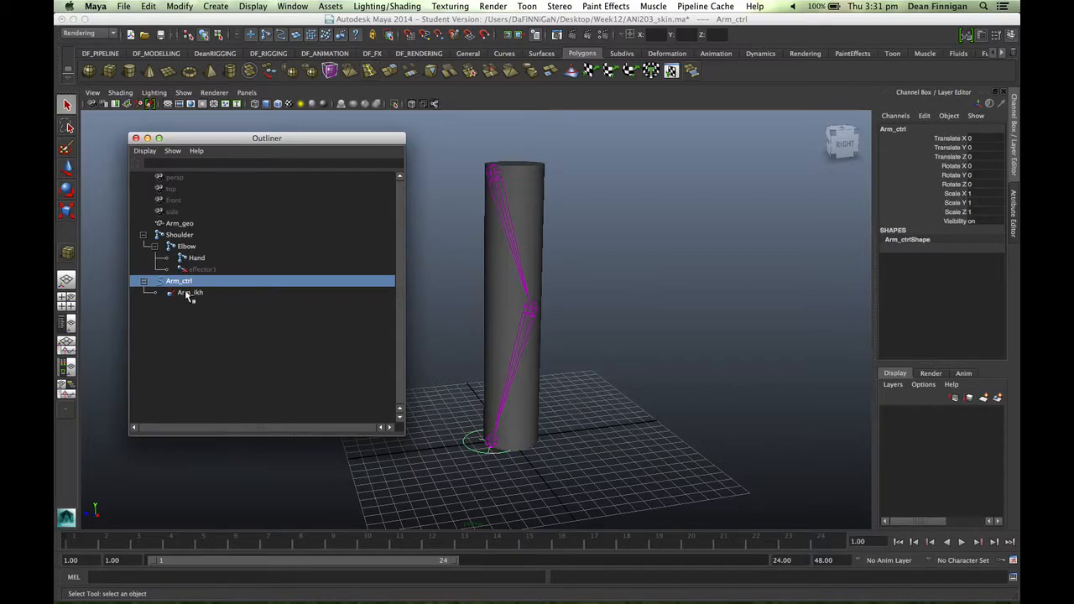
click(188, 294)
click(179, 283)
drag(317, 139, 291, 131)
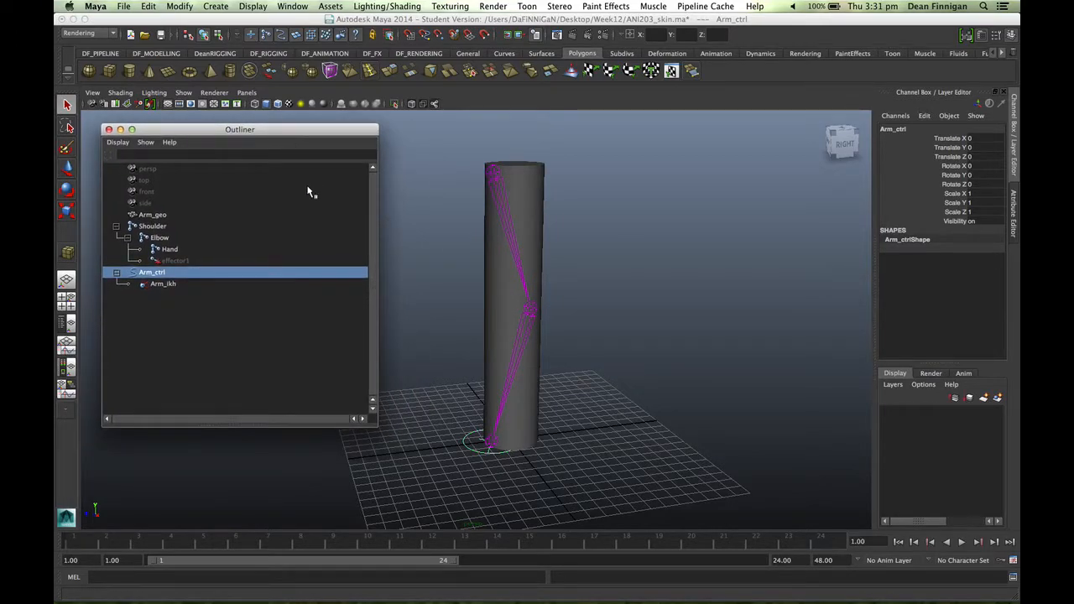
click(154, 215)
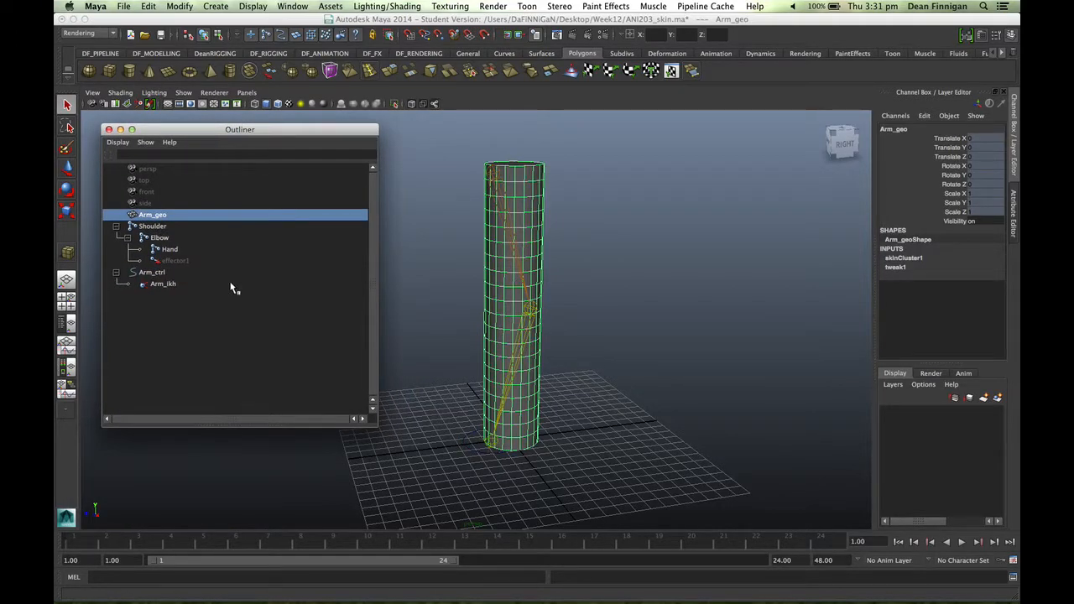
- Test the arm's bend by moving Arm_ctrl up about 1.46 units, and undo the move
click(483, 460)
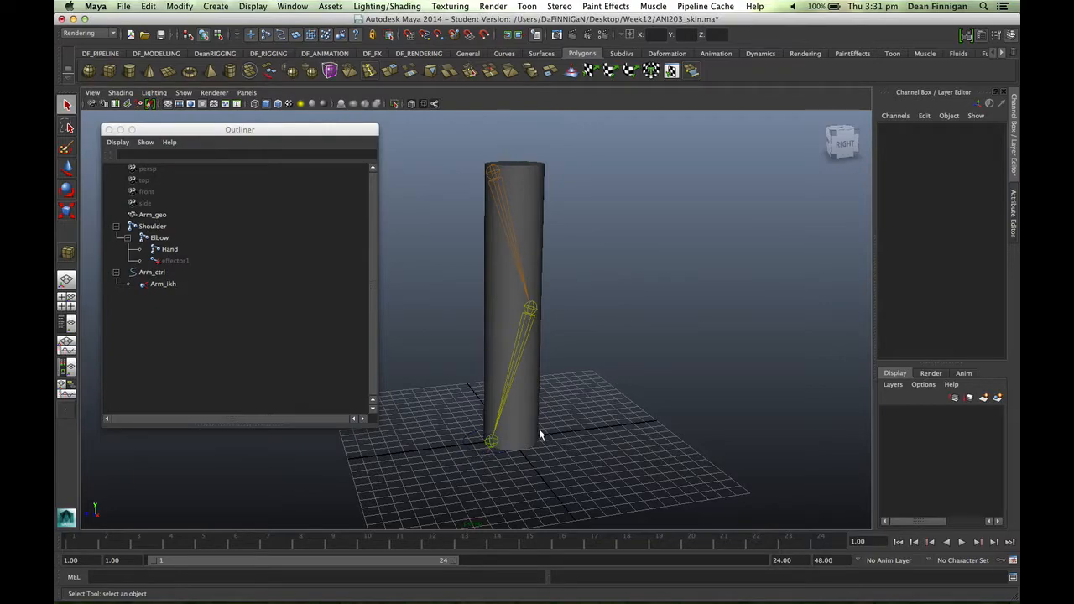
click(473, 450)
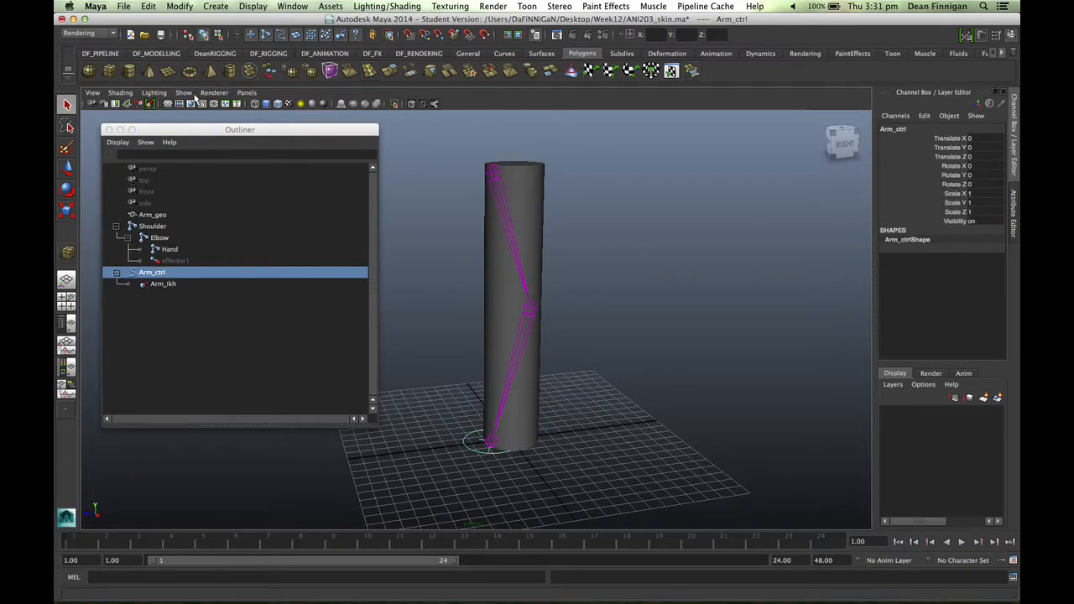
key(w)
drag(492, 408, 453, 392)
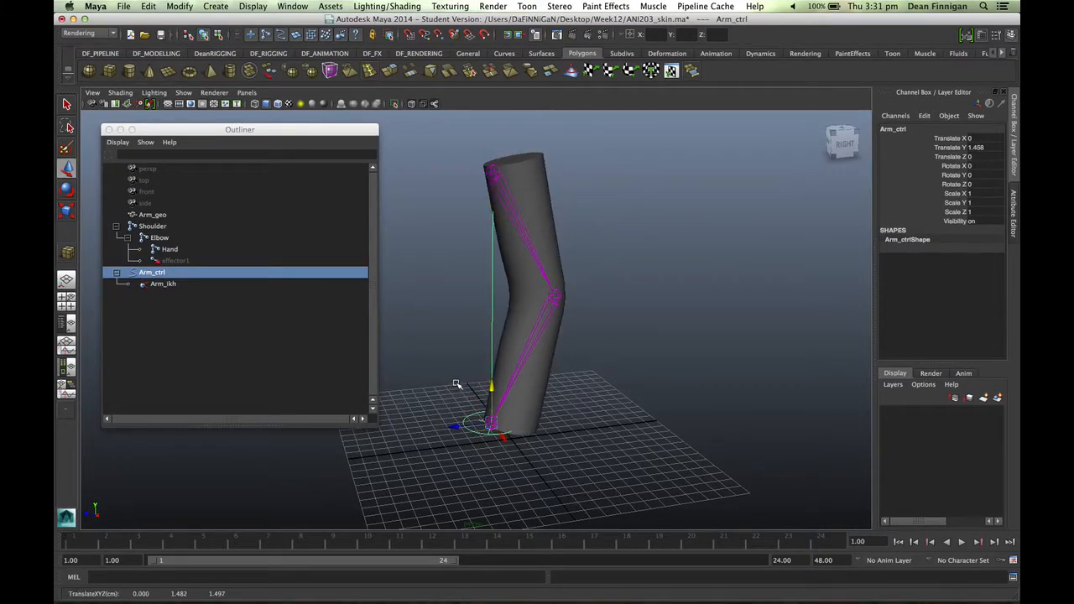
key(ctrl+z)
- Key Arm_ctrl's translation at rest on frames 1 and 24, and bent on frame 12 at about Y 13.6, Z 3.26
click(85, 542)
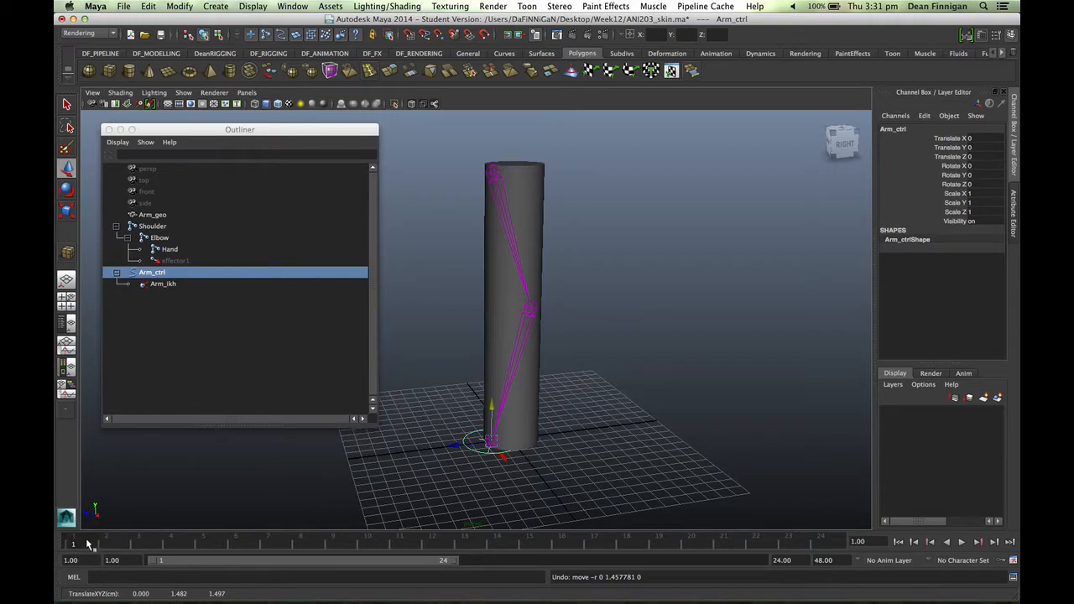
key(shift+w)
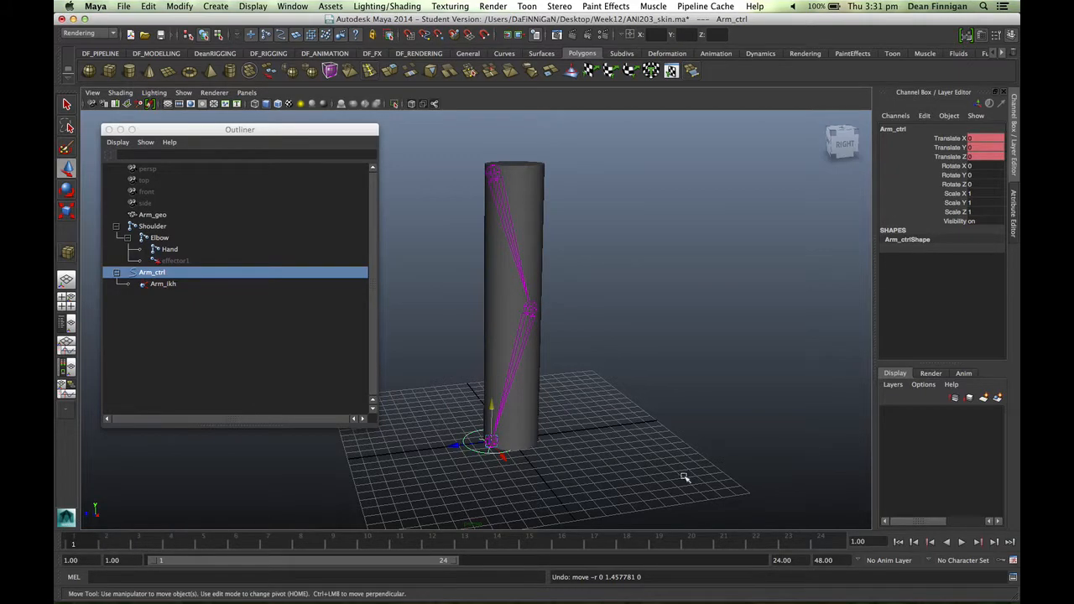
click(827, 544)
click(440, 544)
drag(491, 408, 411, 263)
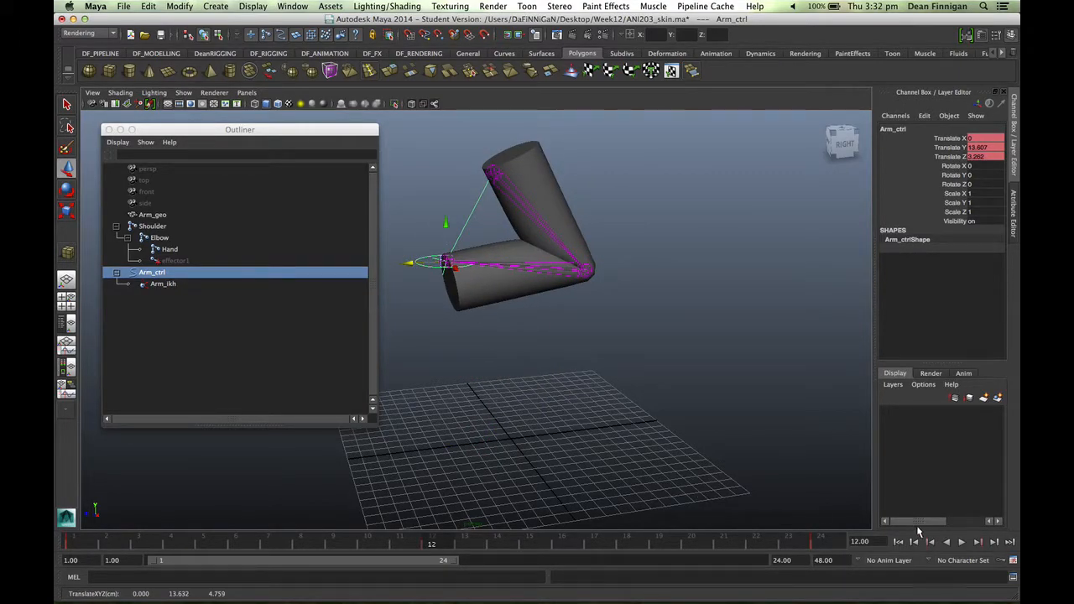
- Play and scrub the arm-bend animation to check the skin deformation, and return to frame 1
click(962, 542)
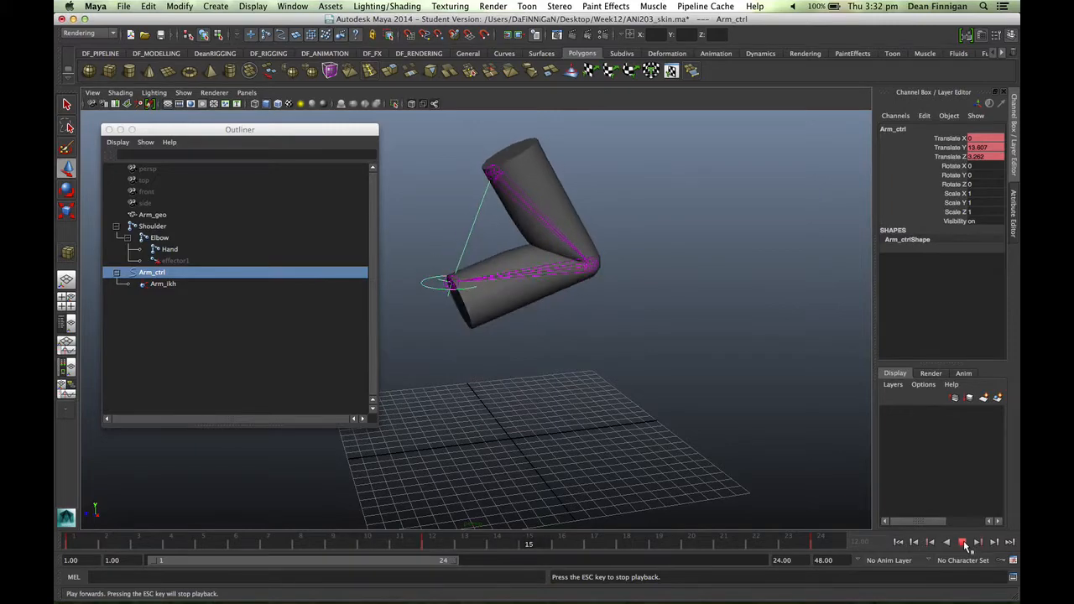
click(963, 543)
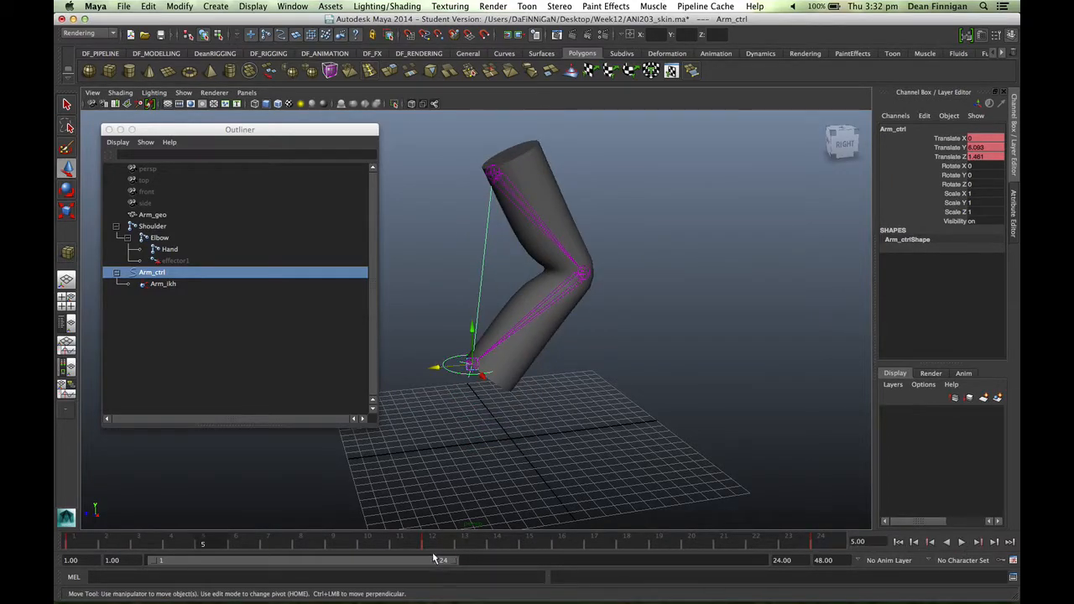
drag(249, 542, 87, 504)
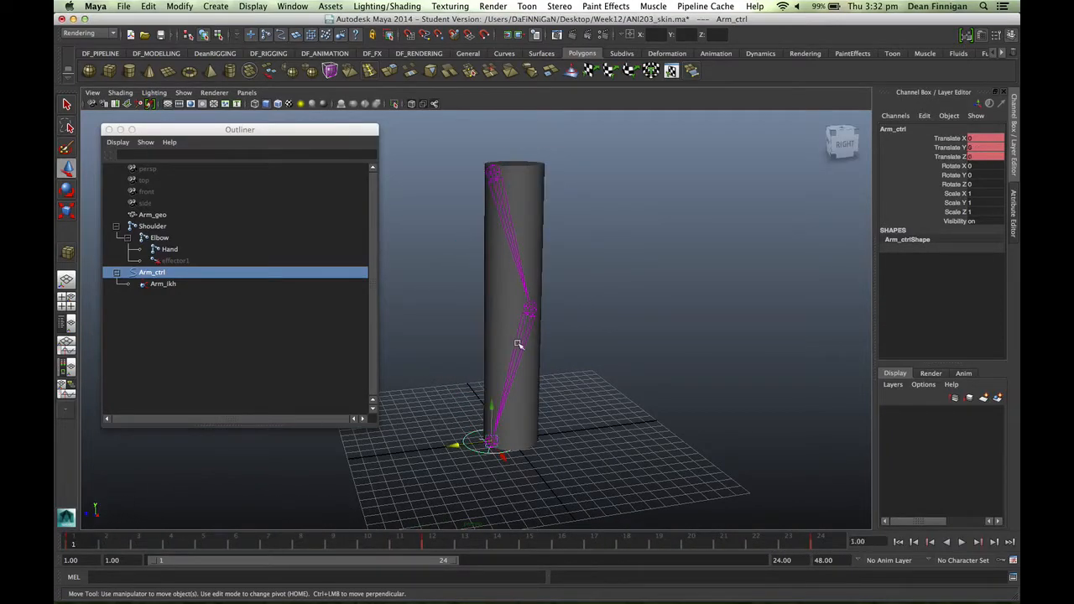
- Examine the Elbow, Shoulder and Hand joints individually, and select all three joints together
click(634, 315)
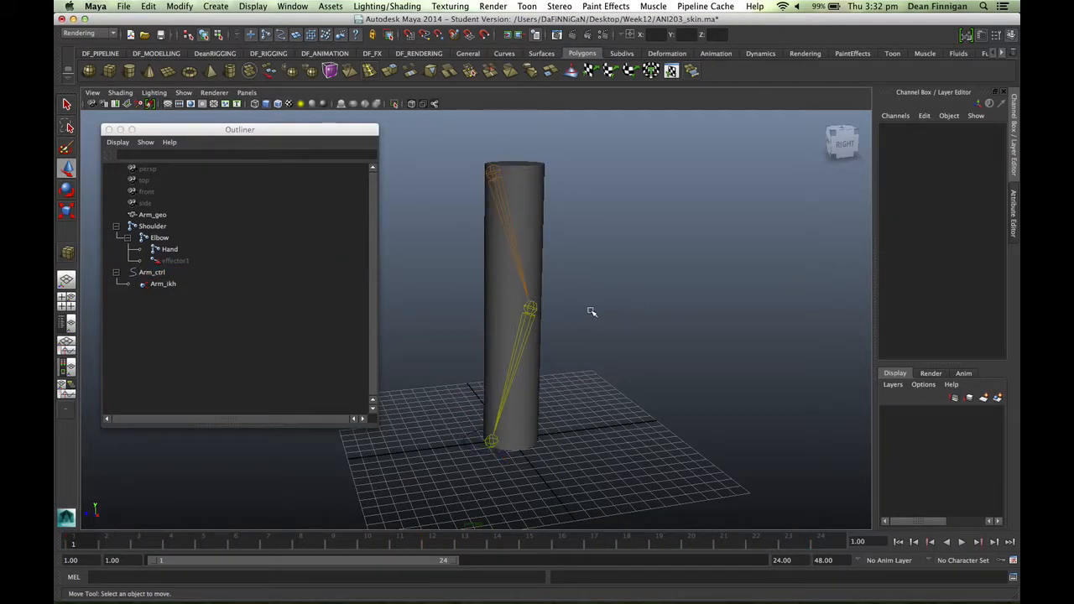
click(528, 325)
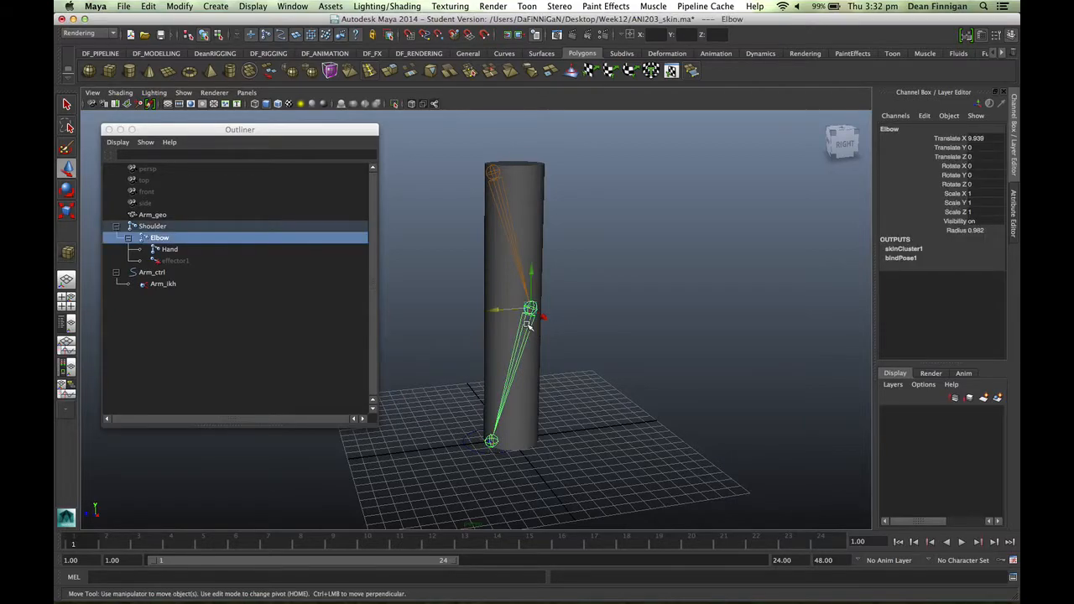
click(653, 253)
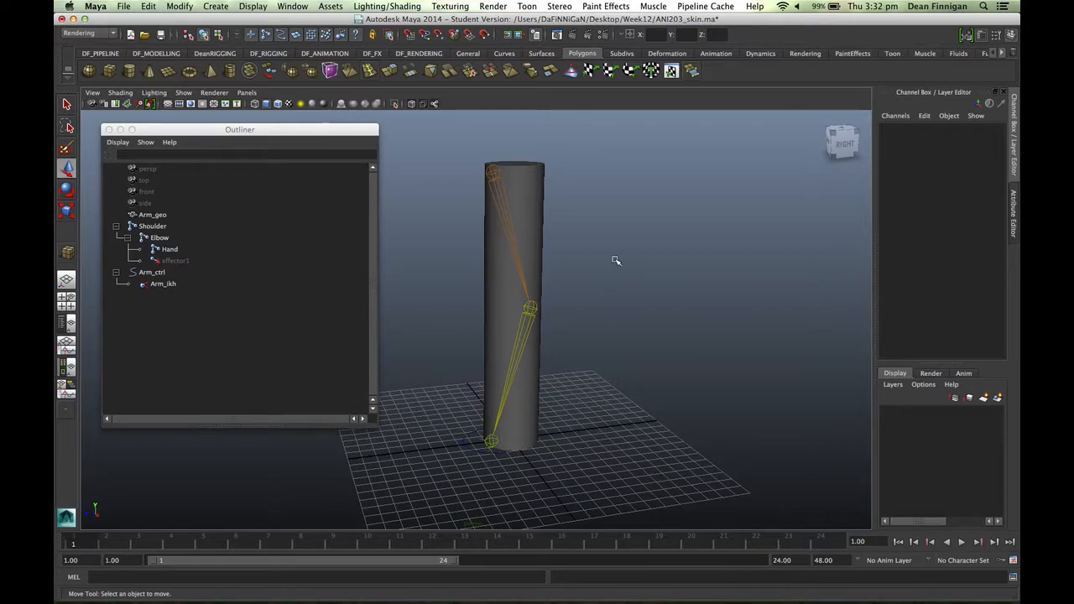
click(502, 186)
click(636, 188)
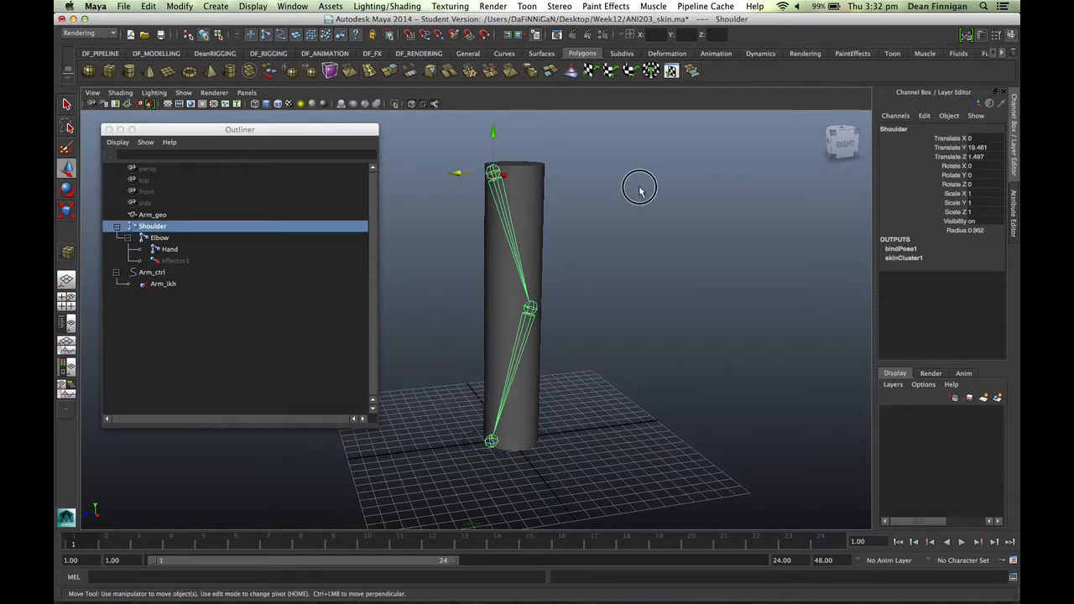
click(497, 183)
click(626, 291)
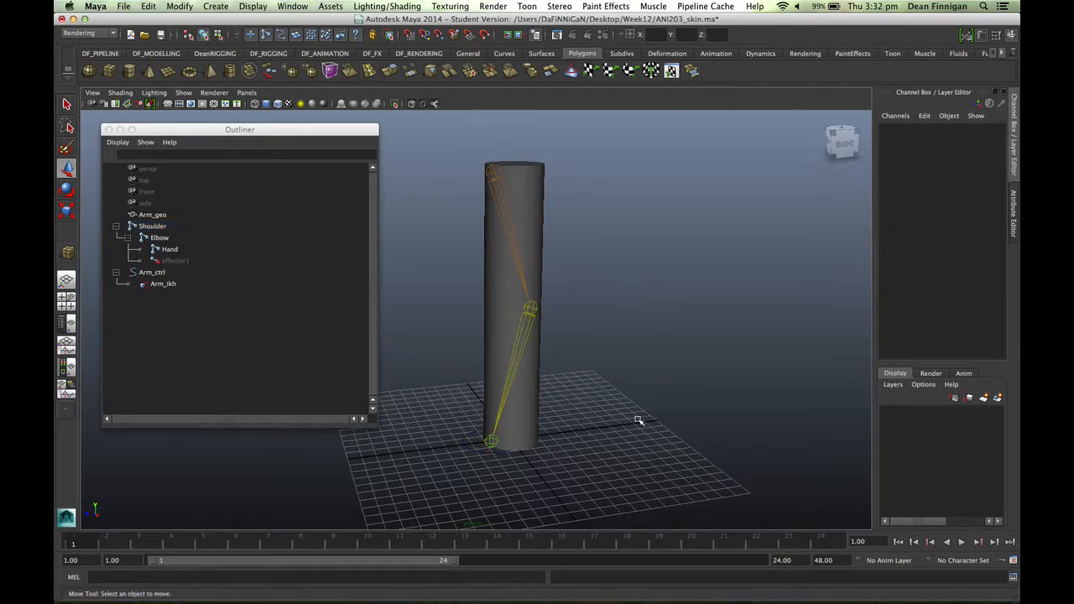
click(497, 442)
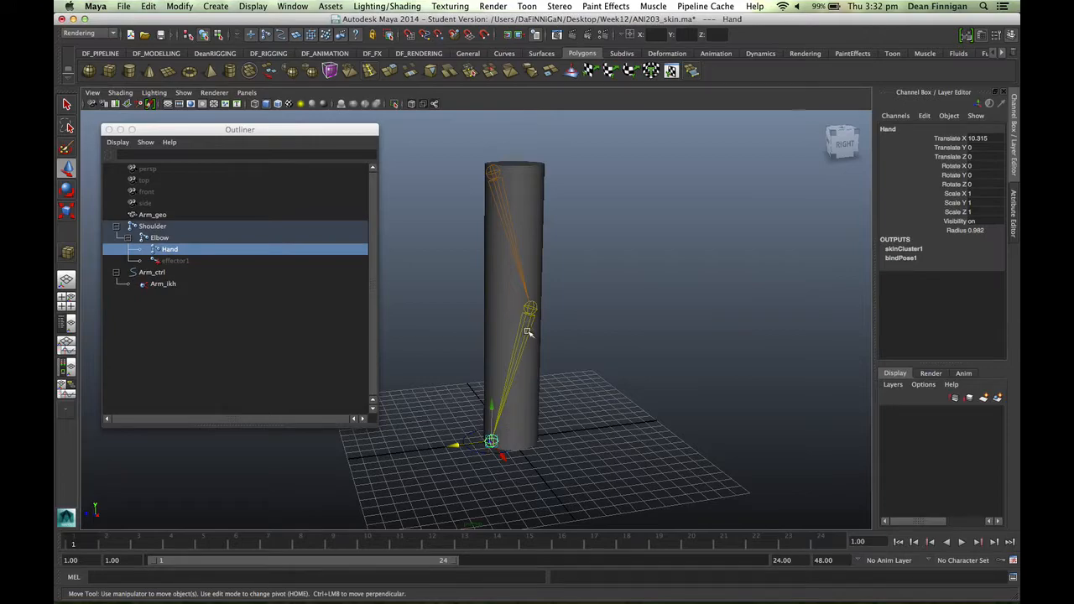
click(503, 194)
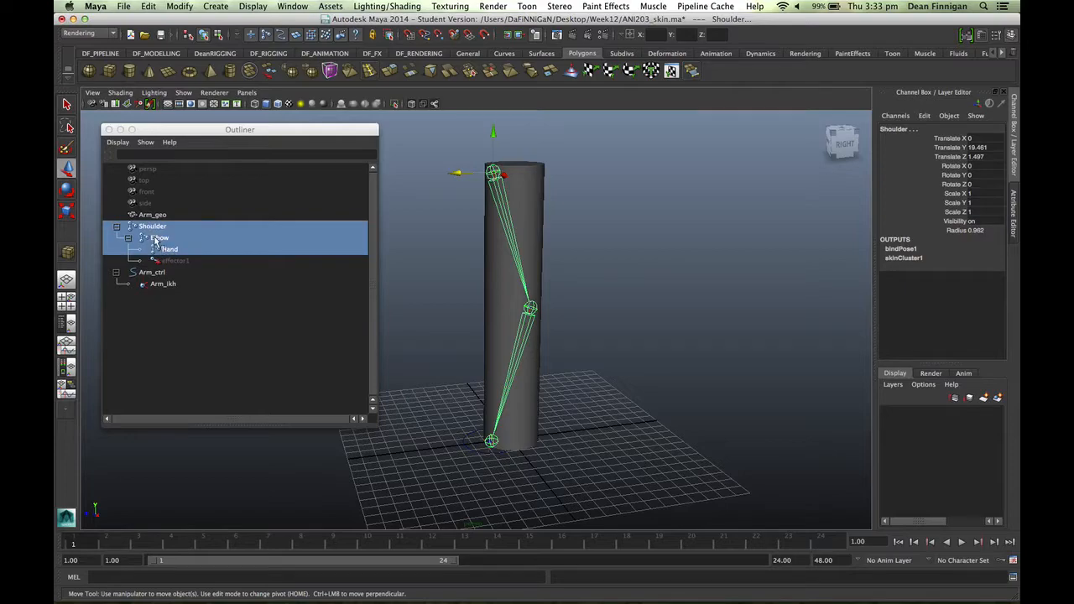
- Narrow and reposition the Outliner window, and select the Hand, Elbow and Shoulder joints together
click(710, 222)
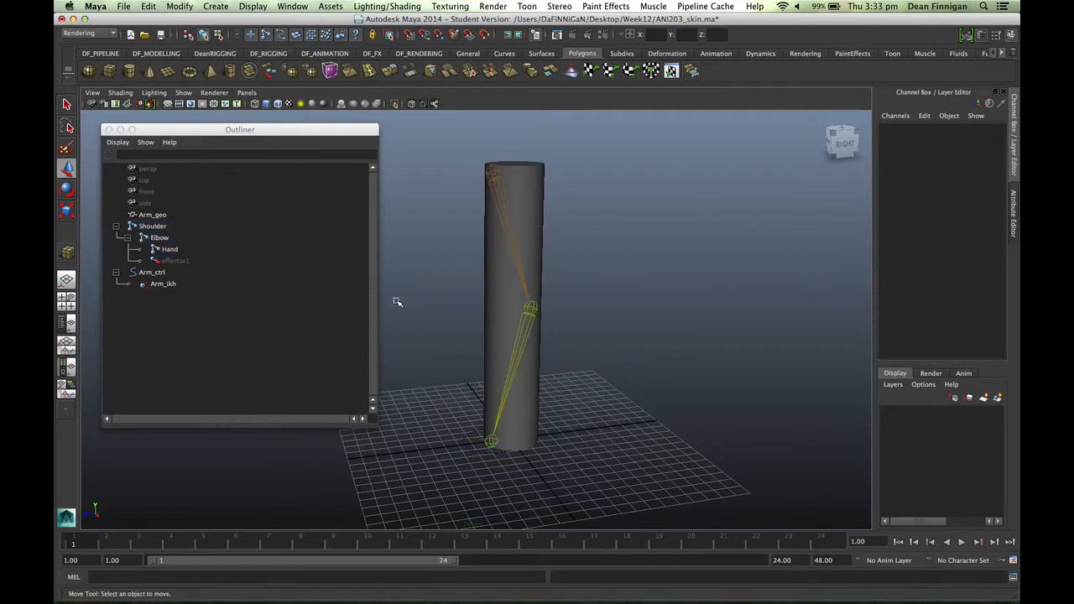
drag(379, 300, 338, 301)
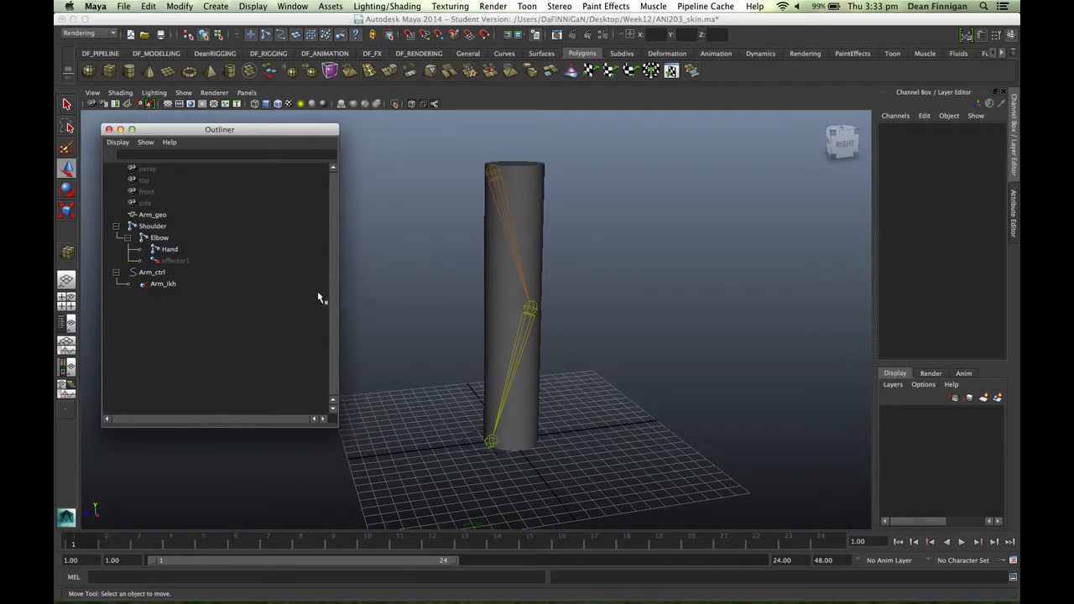
click(171, 250)
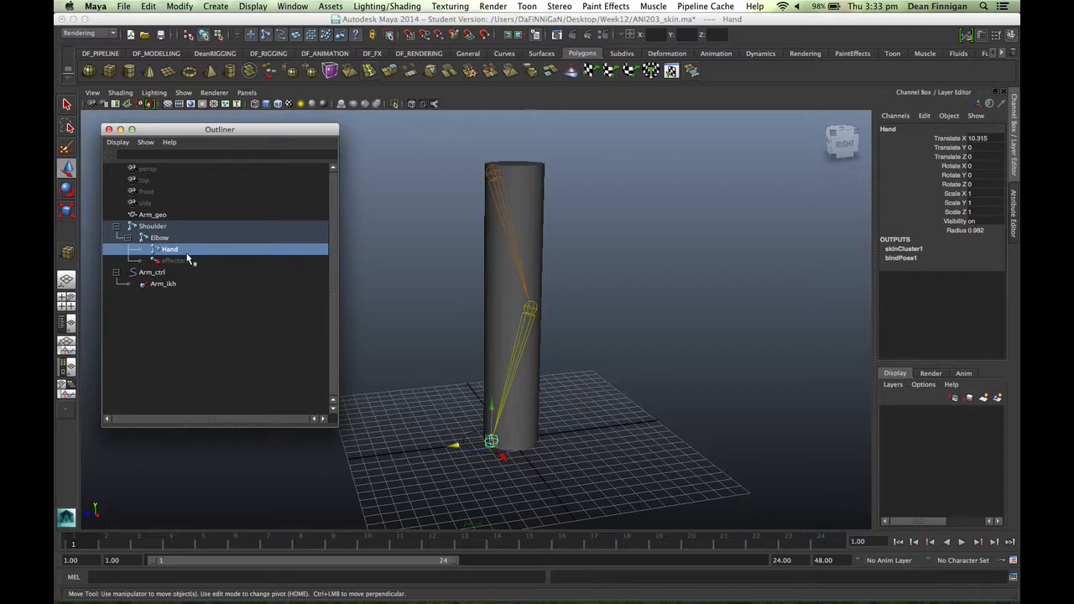
click(164, 238)
click(170, 250)
shift+click(161, 238)
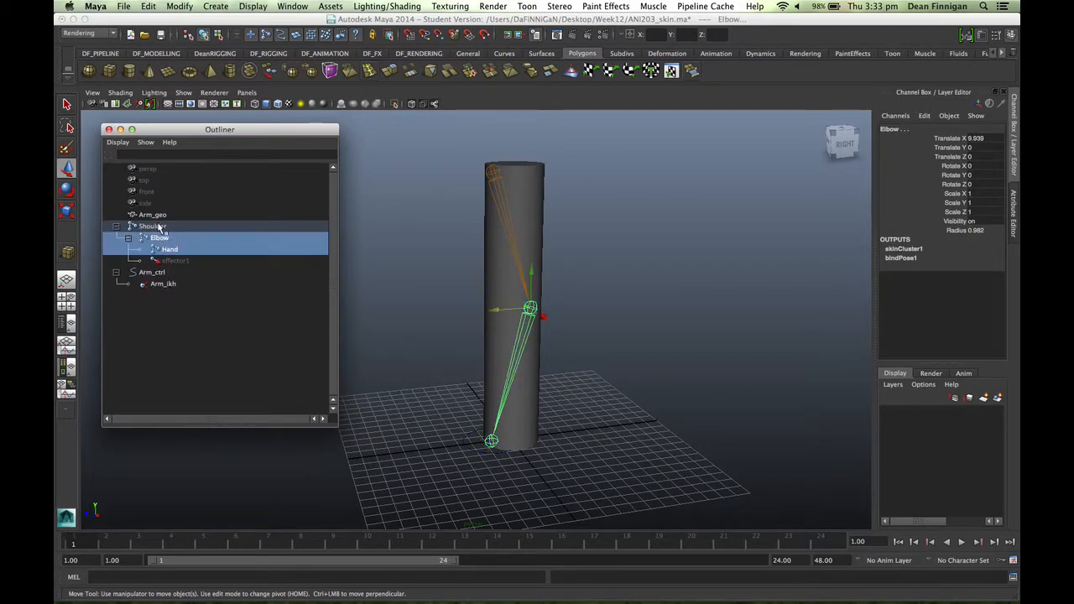
shift+click(160, 227)
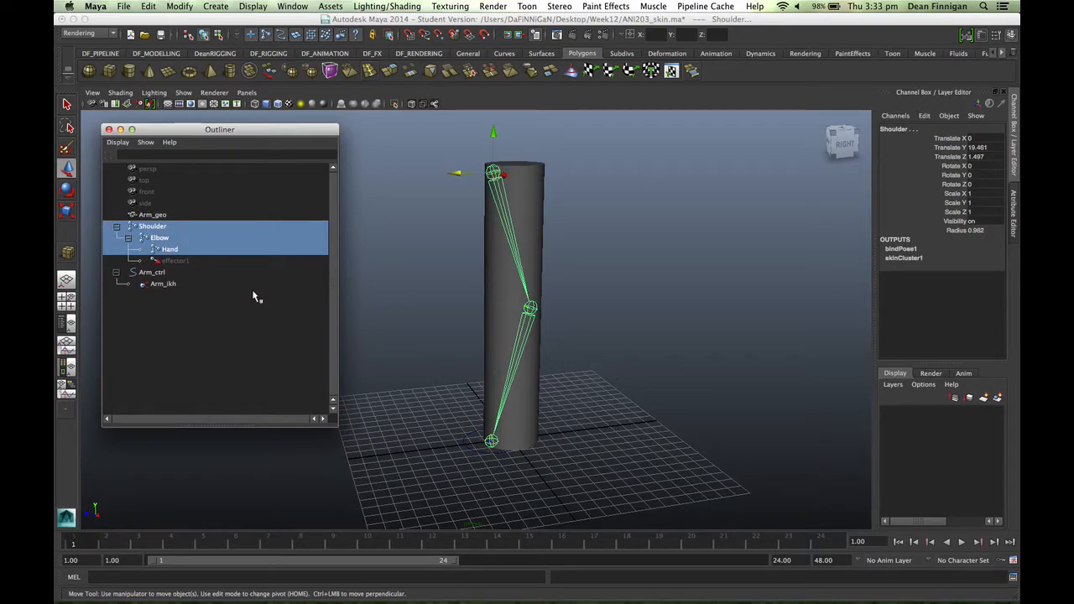
drag(246, 131, 255, 164)
drag(259, 146, 259, 145)
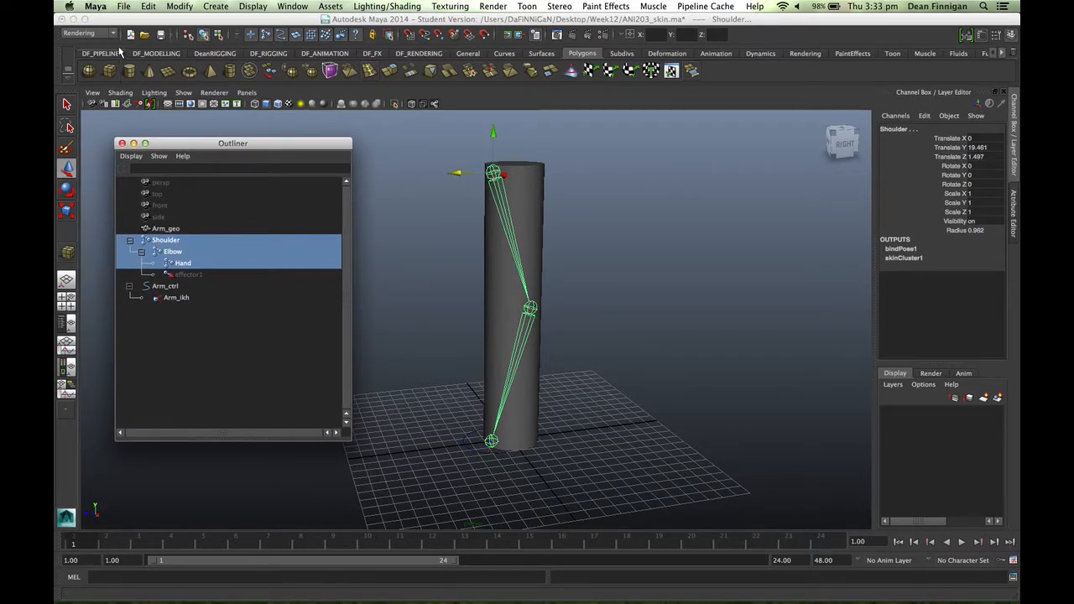
- Open the Bake Simulation options for the selected joints, keeping the channel list in view
click(148, 7)
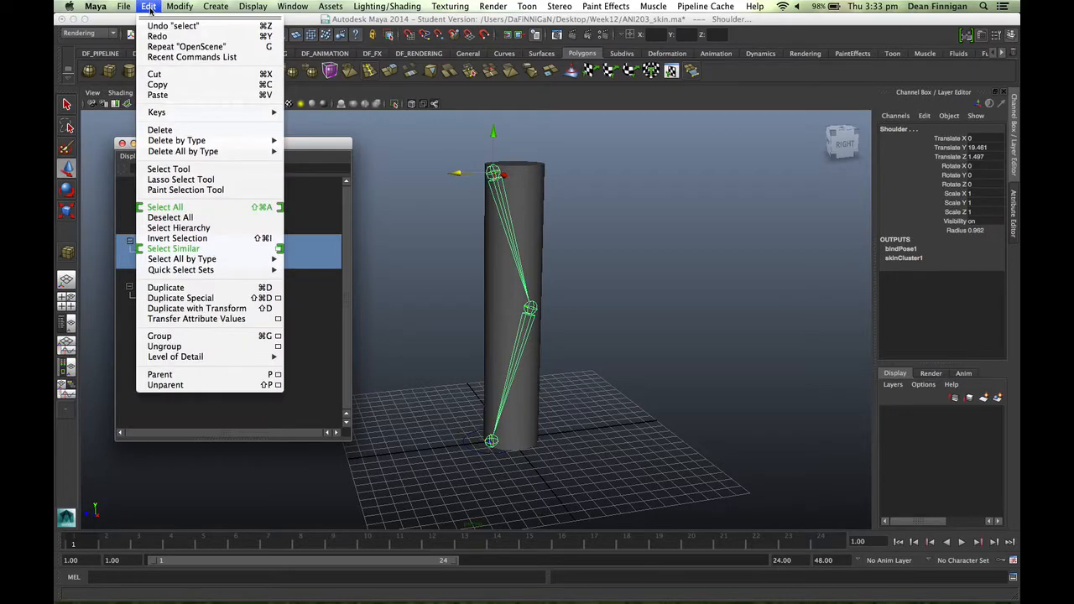
mouse_move(166, 116)
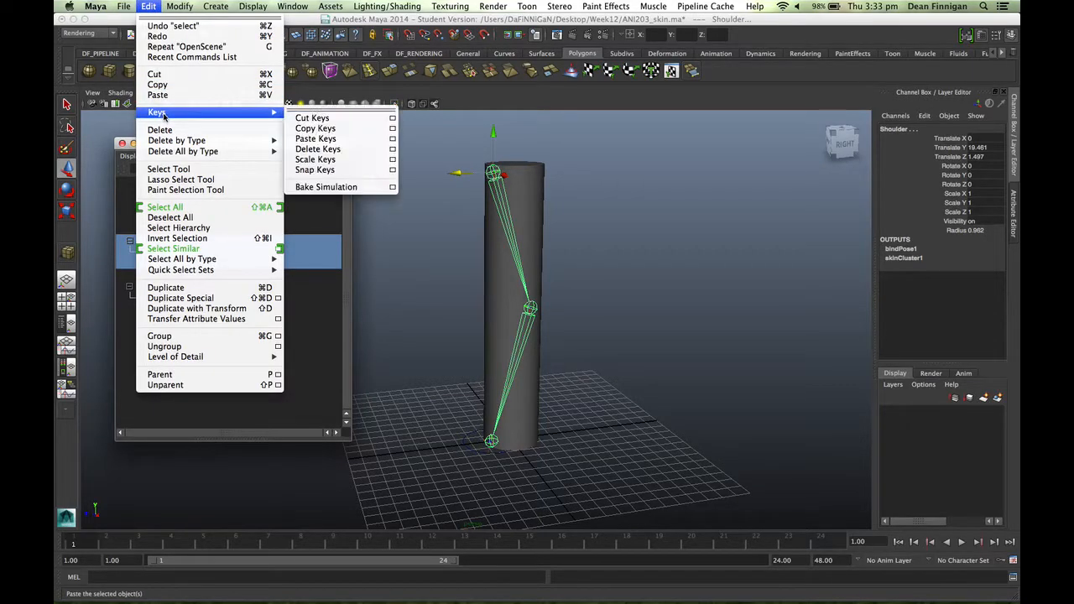
click(393, 188)
drag(648, 211, 821, 105)
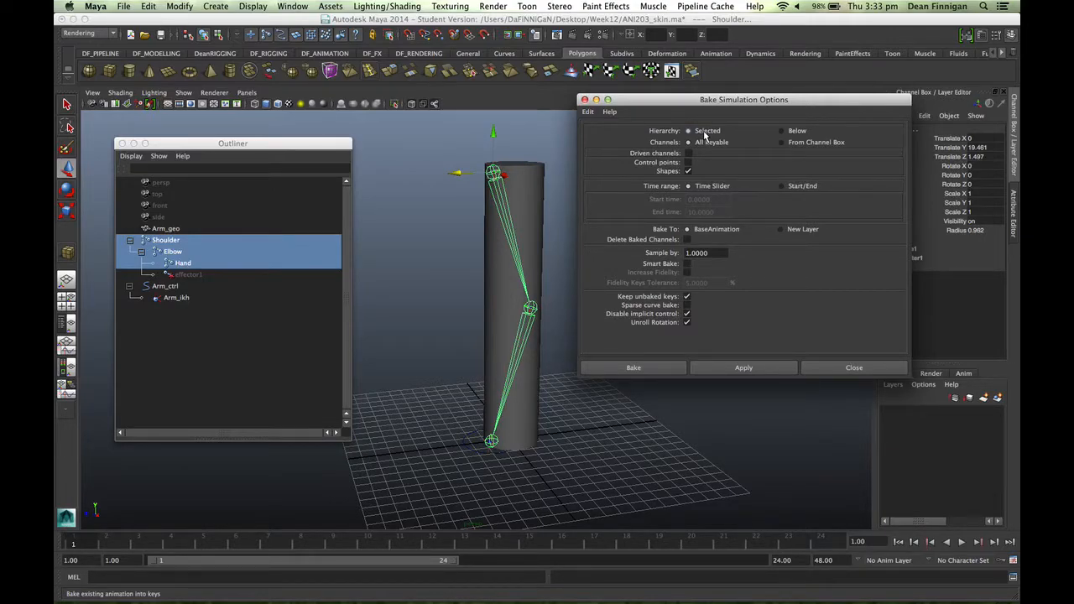
drag(769, 100, 756, 78)
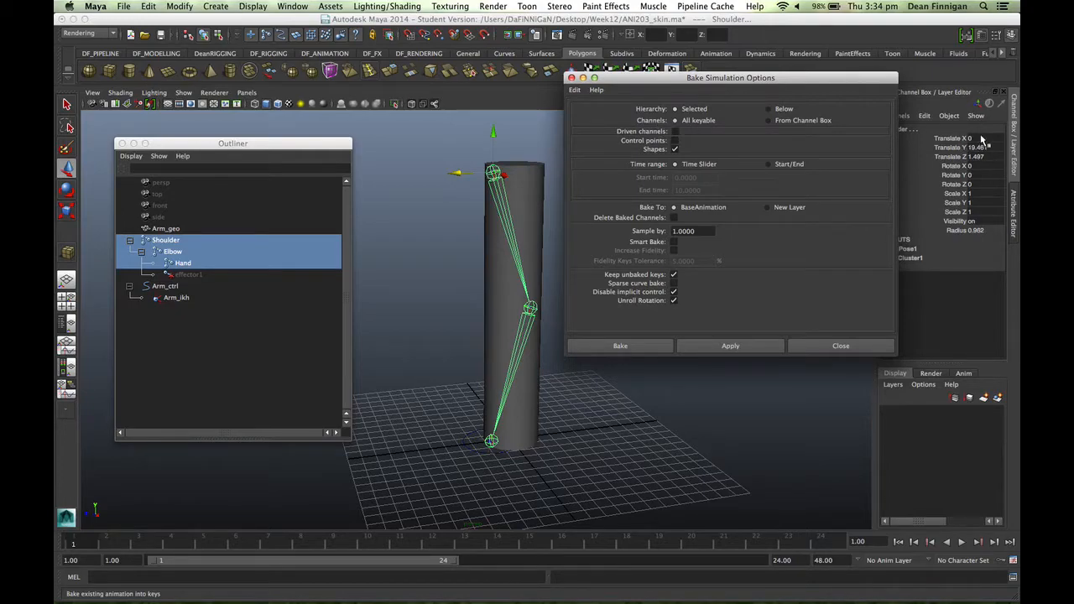
drag(834, 79, 794, 84)
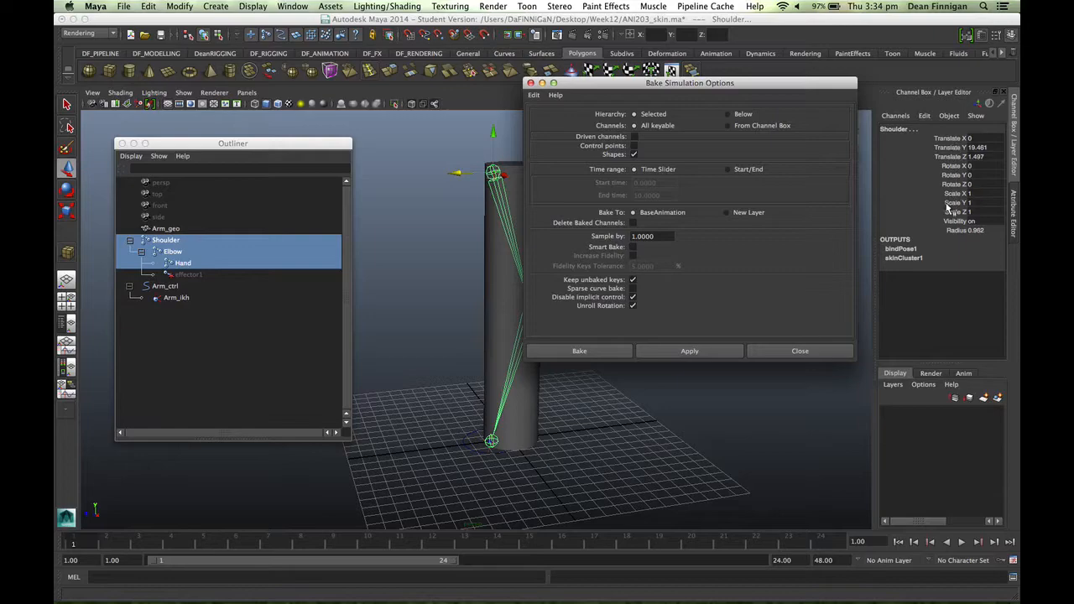
- Bake only the joints' Translate and Rotate XYZ channels, chosen from the Channel Box, over the time slider range
click(728, 126)
drag(947, 139, 954, 184)
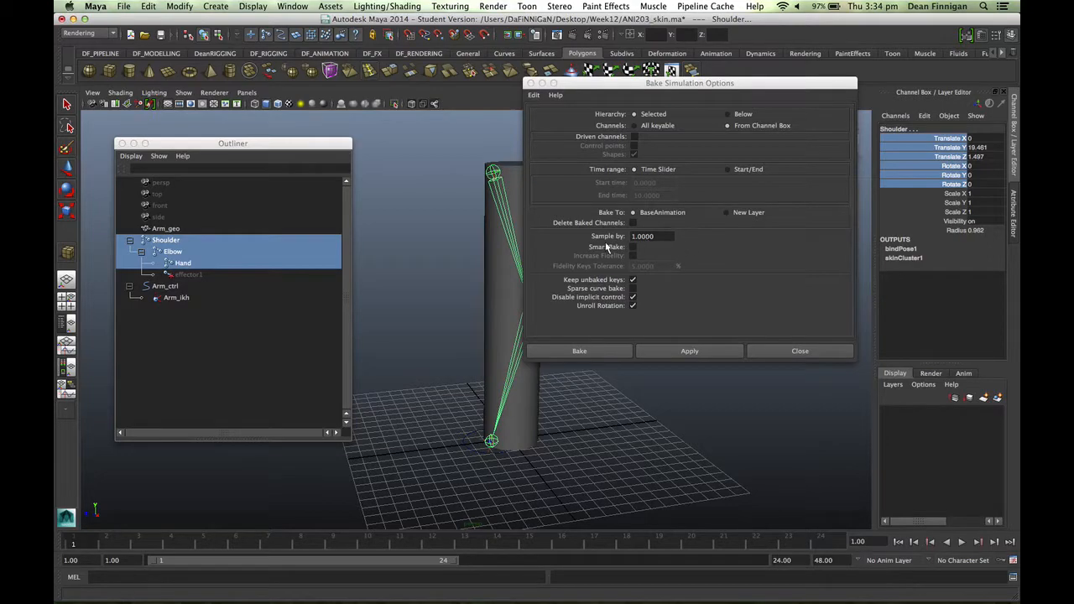
drag(524, 168, 554, 166)
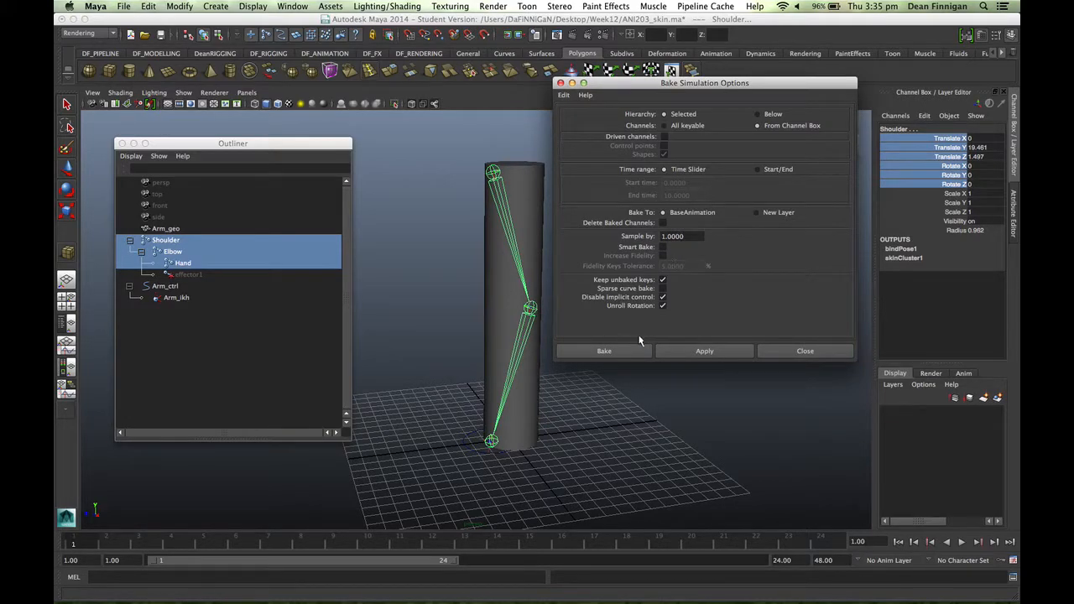
click(604, 351)
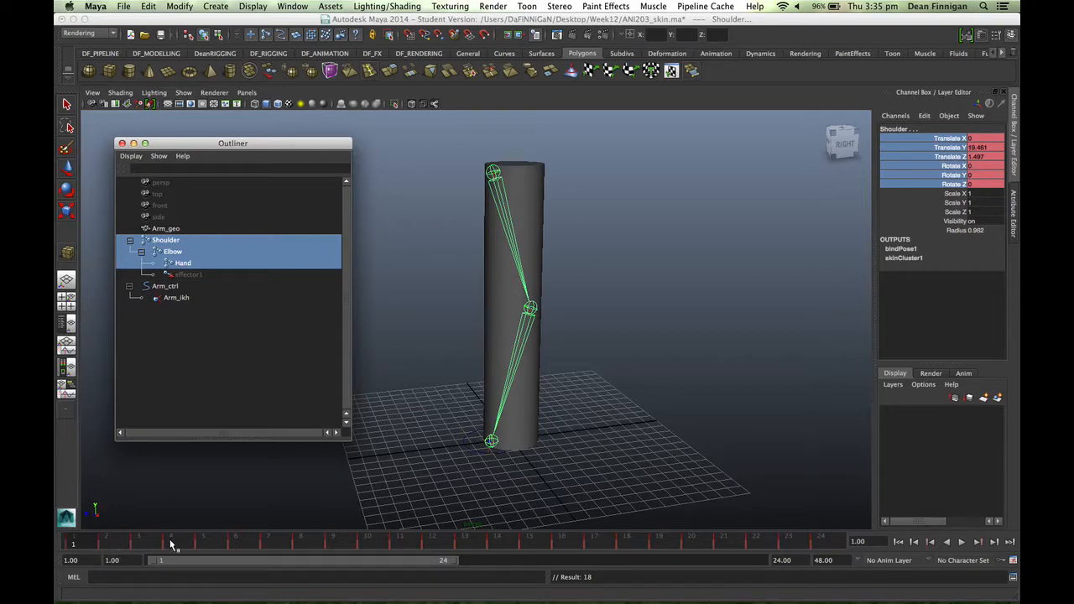
- Examine the baked keys on the Elbow, Hand and Shoulder joints one at a time
click(690, 334)
key(w)
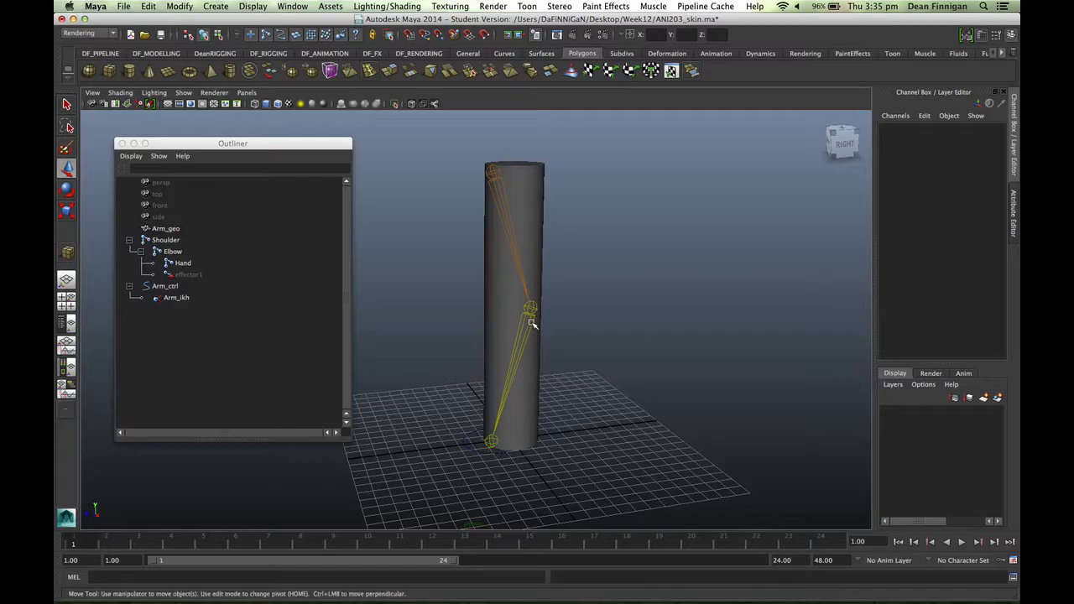
click(529, 329)
click(623, 283)
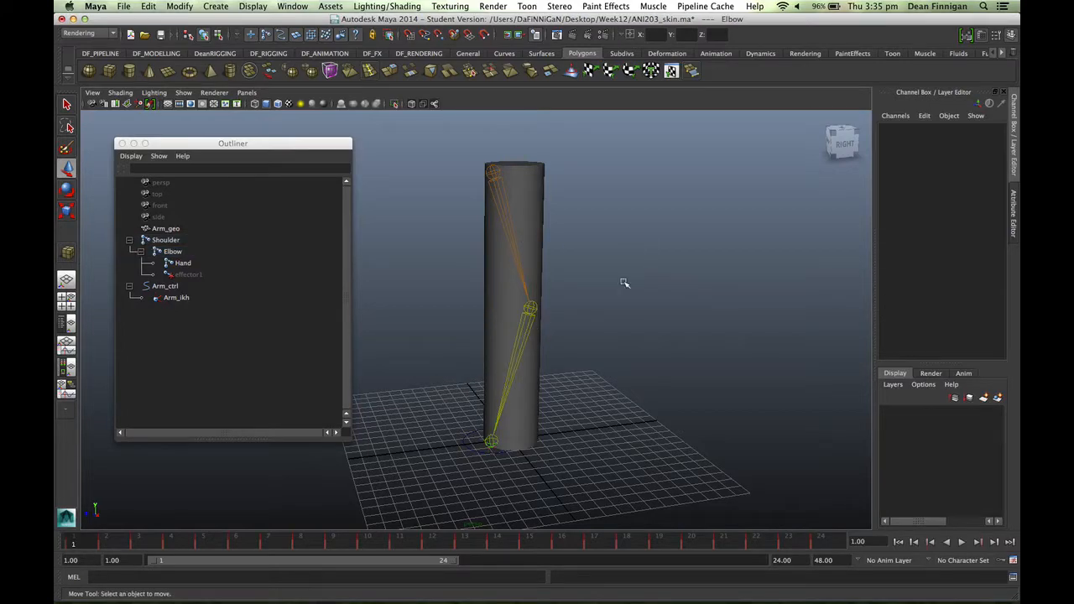
click(503, 443)
click(653, 334)
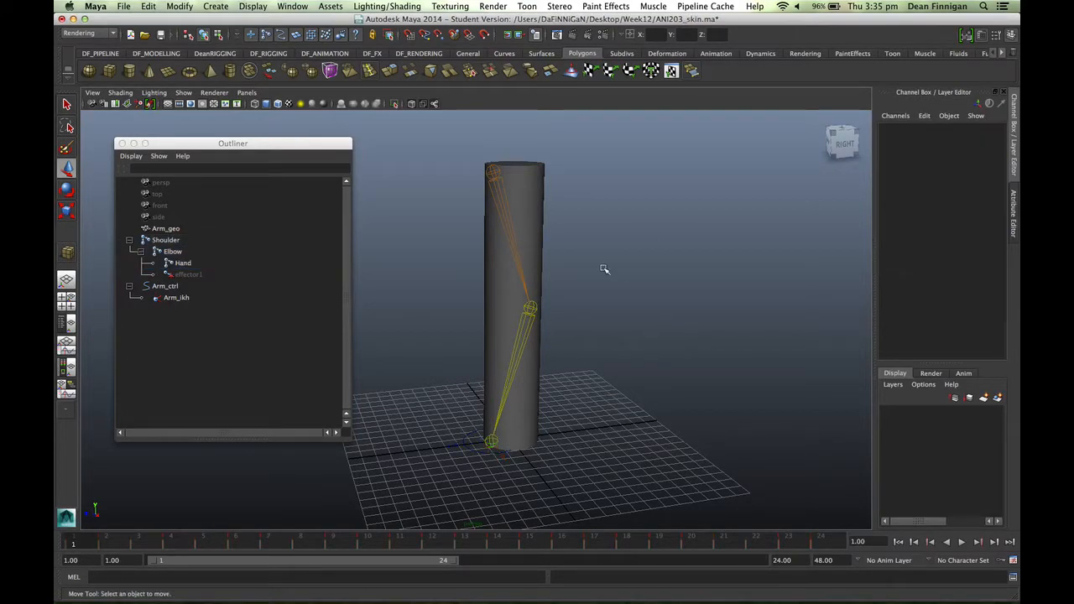
click(503, 216)
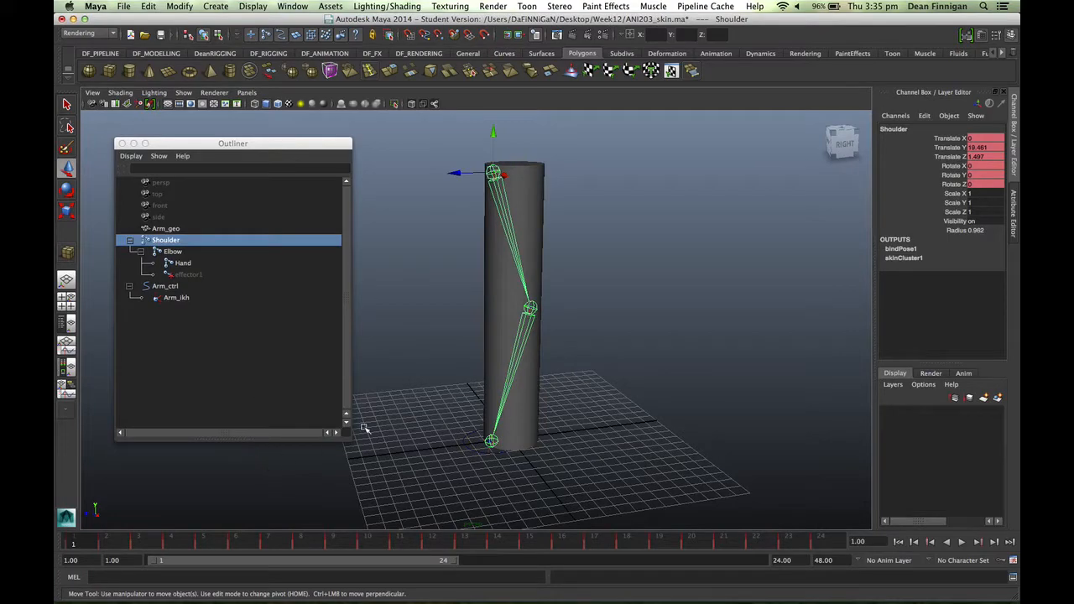
click(703, 337)
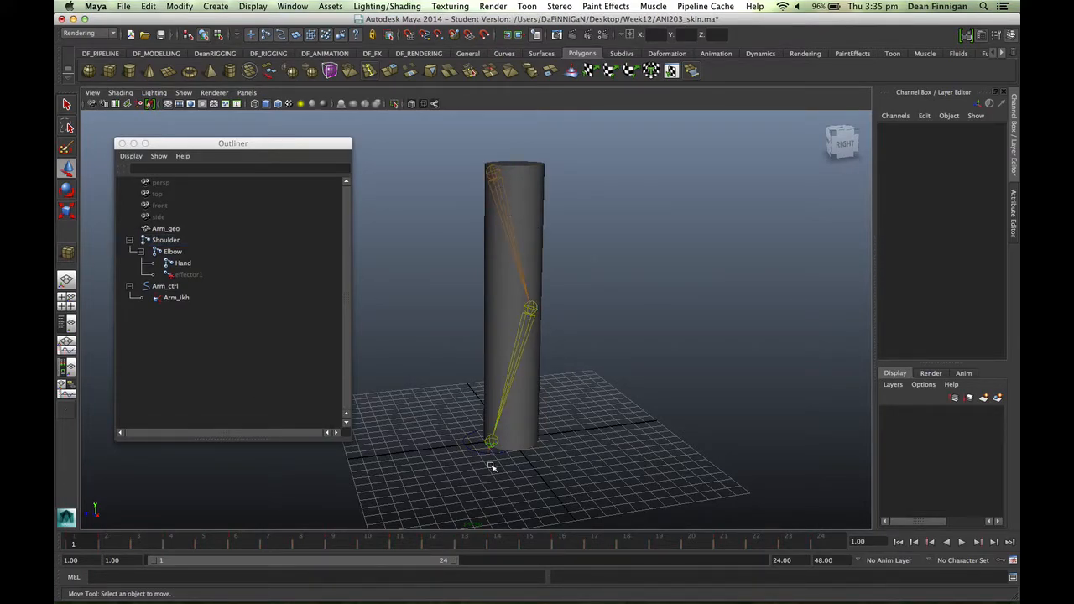
- Test moving Arm_ctrl about 2.96 units along Z, and undo the move
click(465, 448)
drag(458, 446, 415, 445)
key(ctrl+z)
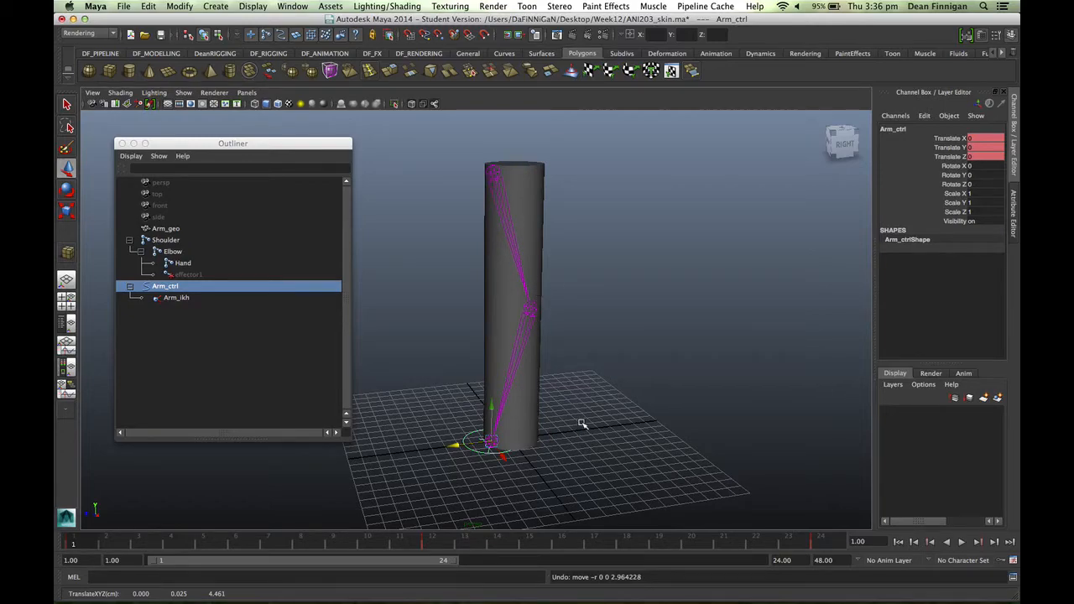
click(613, 374)
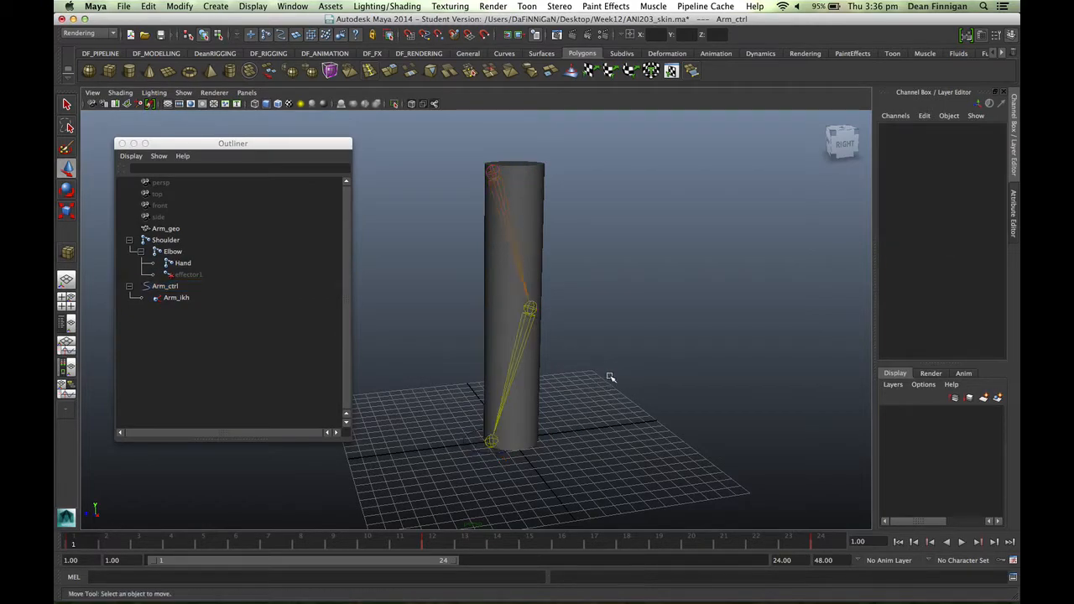
- Examine Arm_ctrl and its Arm_ikh handle for their remaining link to the joint chain
click(480, 441)
click(477, 450)
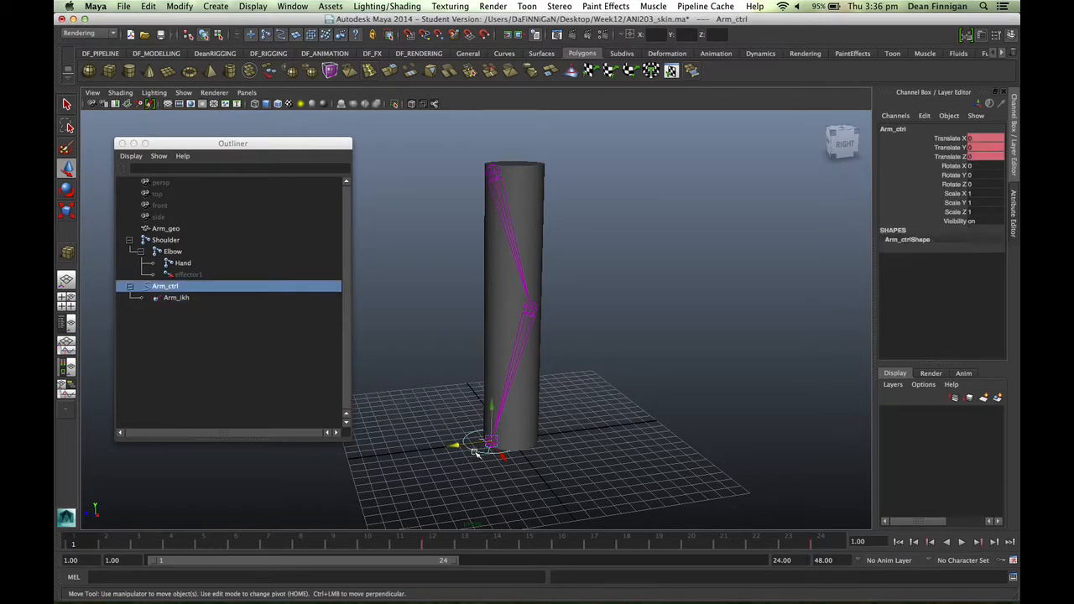
click(655, 401)
click(172, 298)
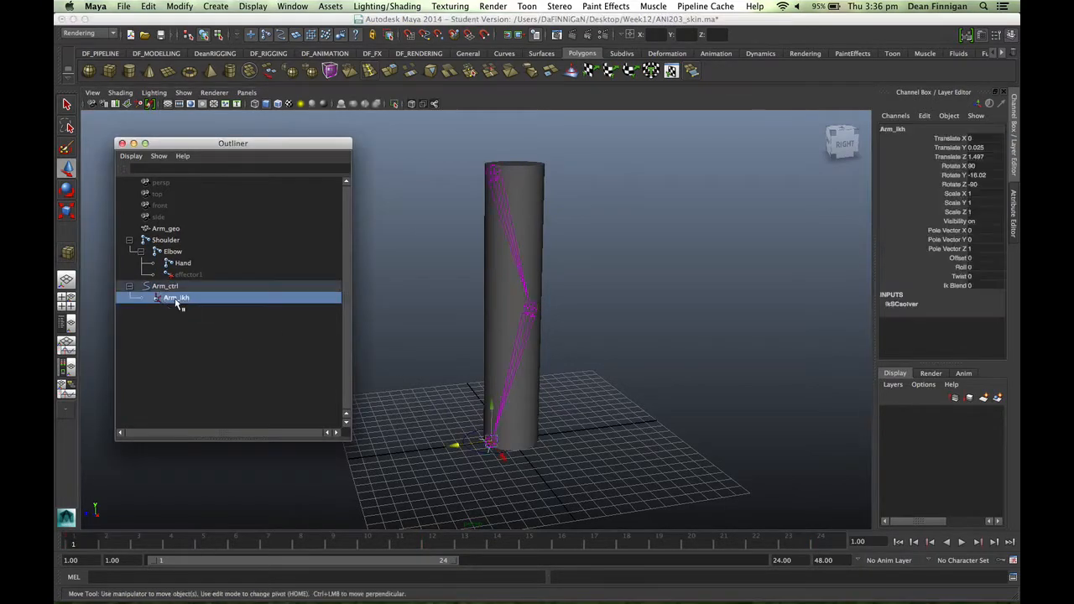
click(207, 327)
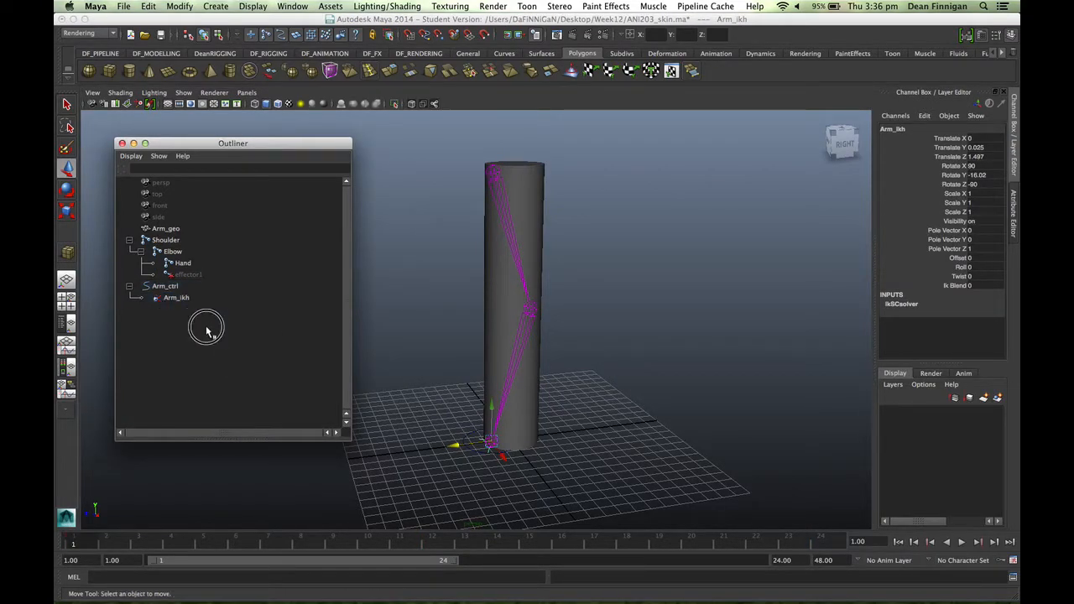
click(186, 298)
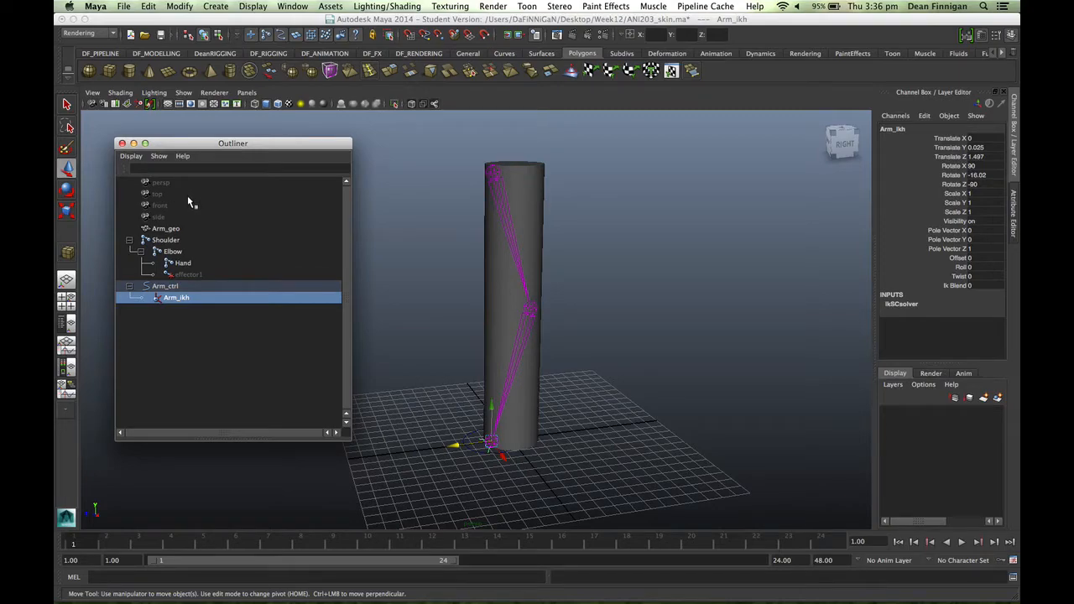
click(453, 439)
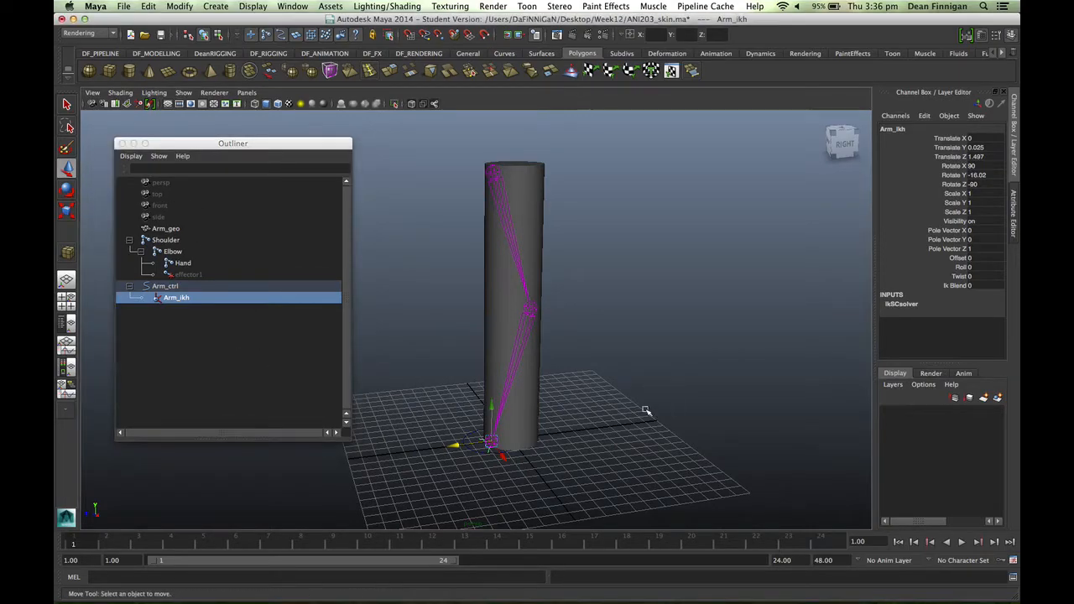
click(491, 442)
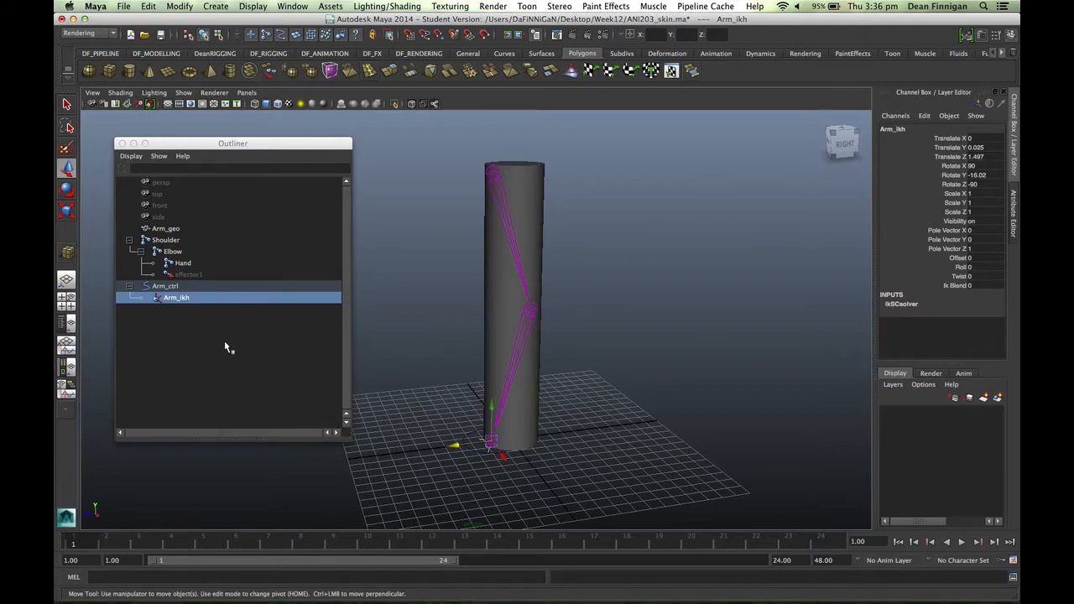
- Delete the Arm_ikh handle and the Arm_ctrl curve from the rig
click(170, 296)
key(Delete)
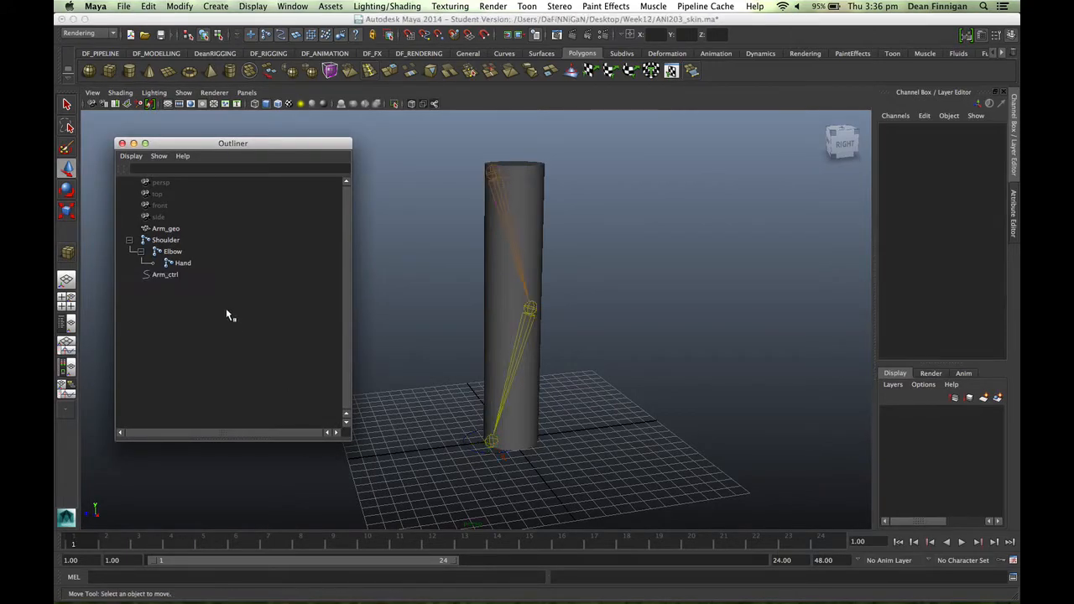
click(172, 275)
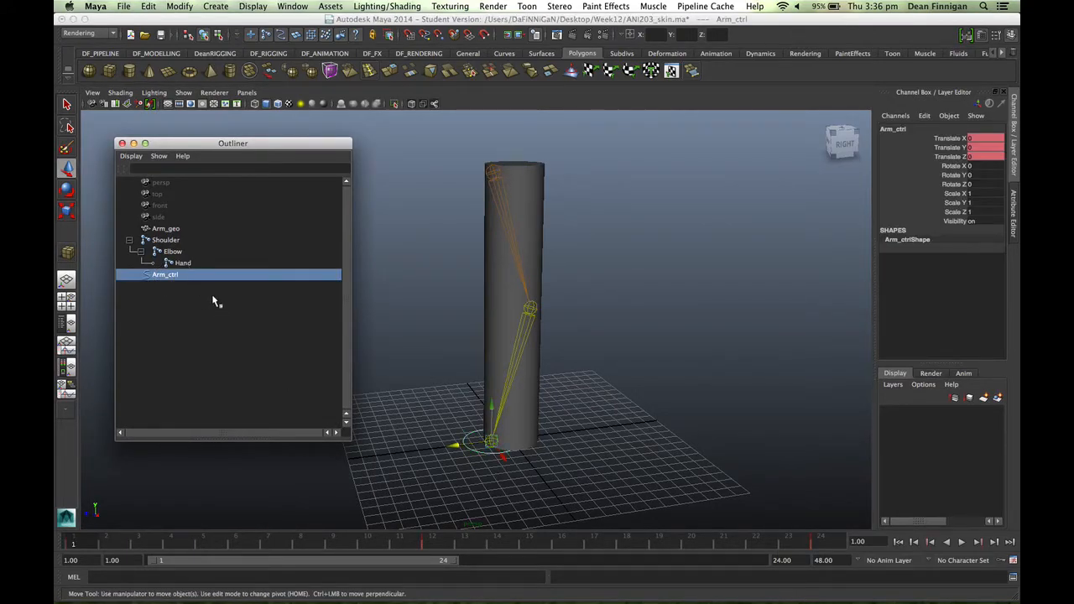
key(Delete)
- Scrub the baked arm animation, return to frame 1, and examine Arm_geo and the Shoulder joint
drag(91, 542, 256, 547)
drag(554, 537, 74, 502)
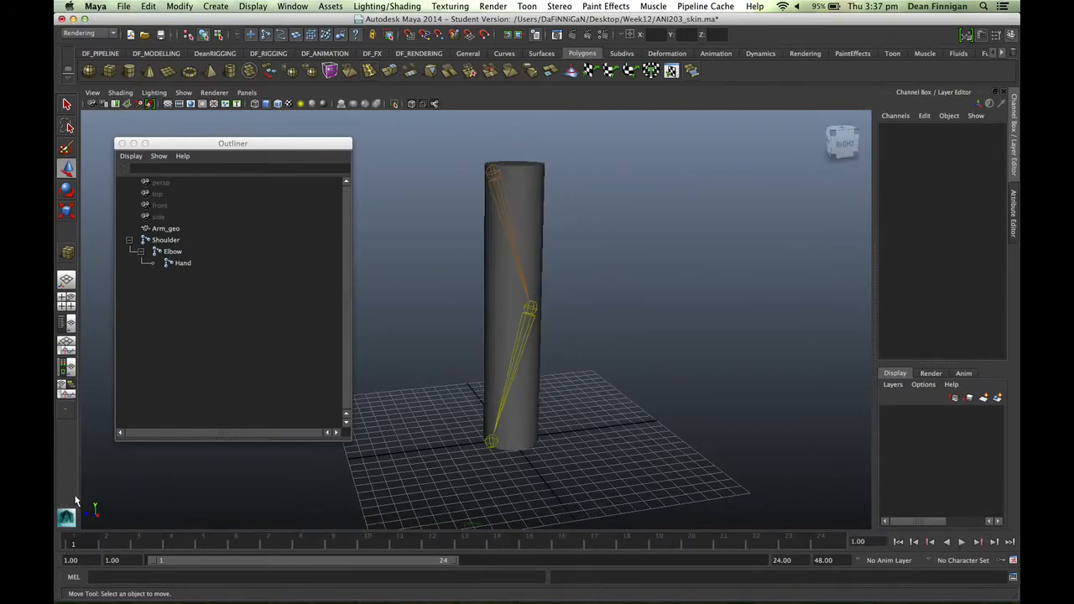
click(166, 229)
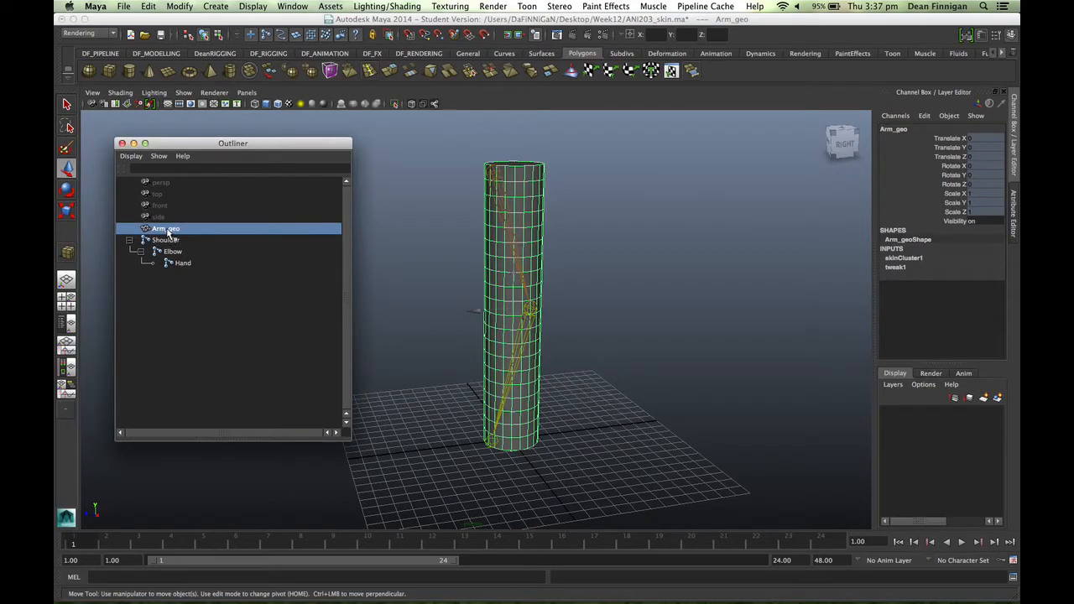
click(173, 241)
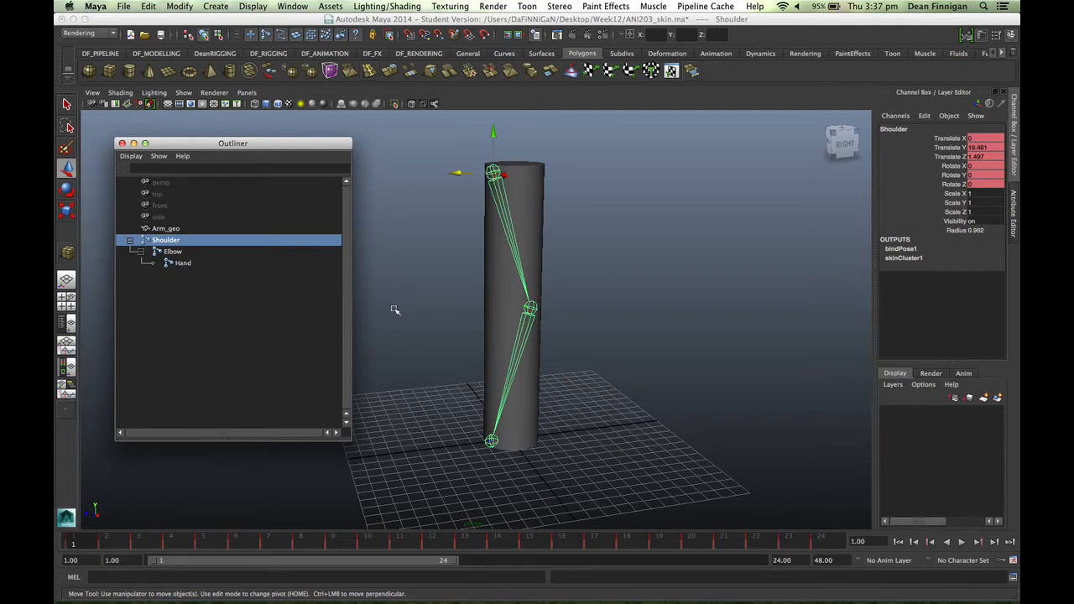
click(566, 250)
click(508, 245)
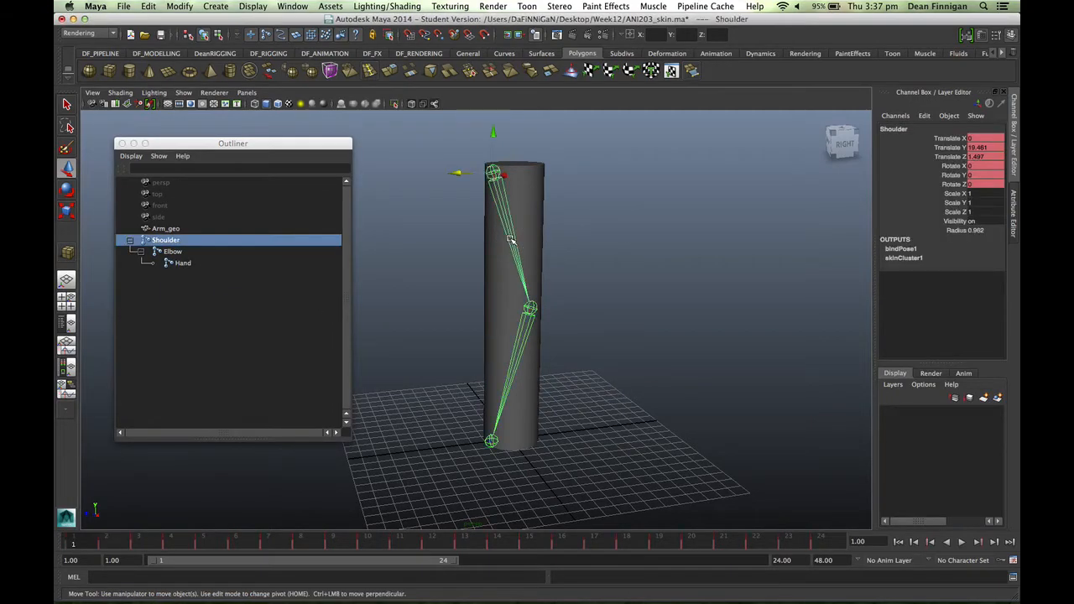